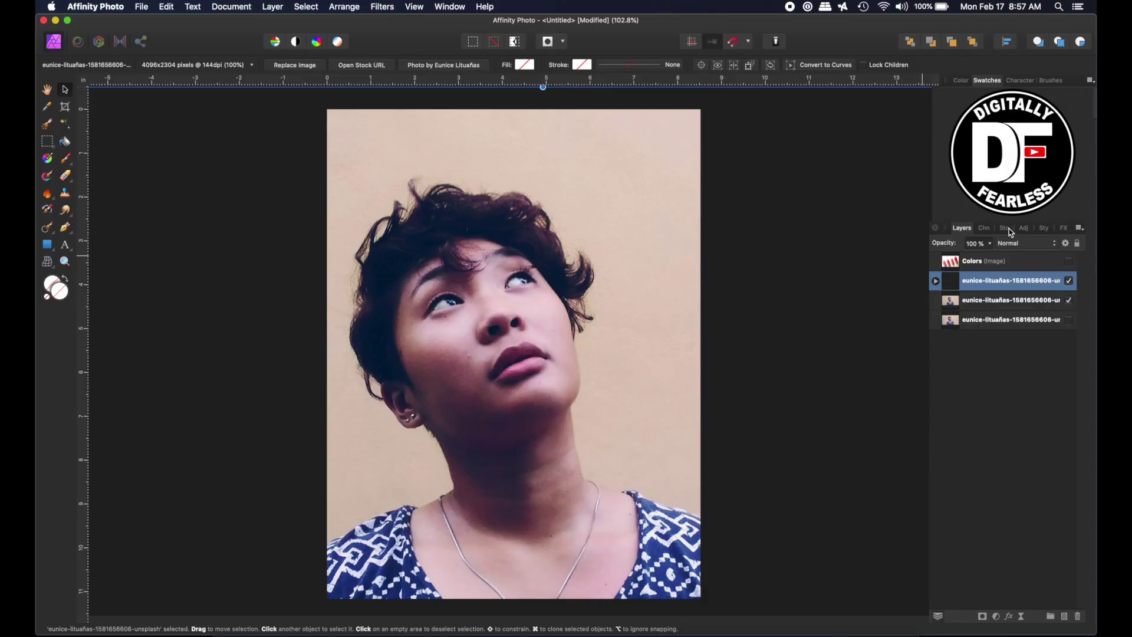
Step: Drop an Unsplash 'portrait woman' stock photo onto the canvas and dismiss its attribution popup
click(1007, 228)
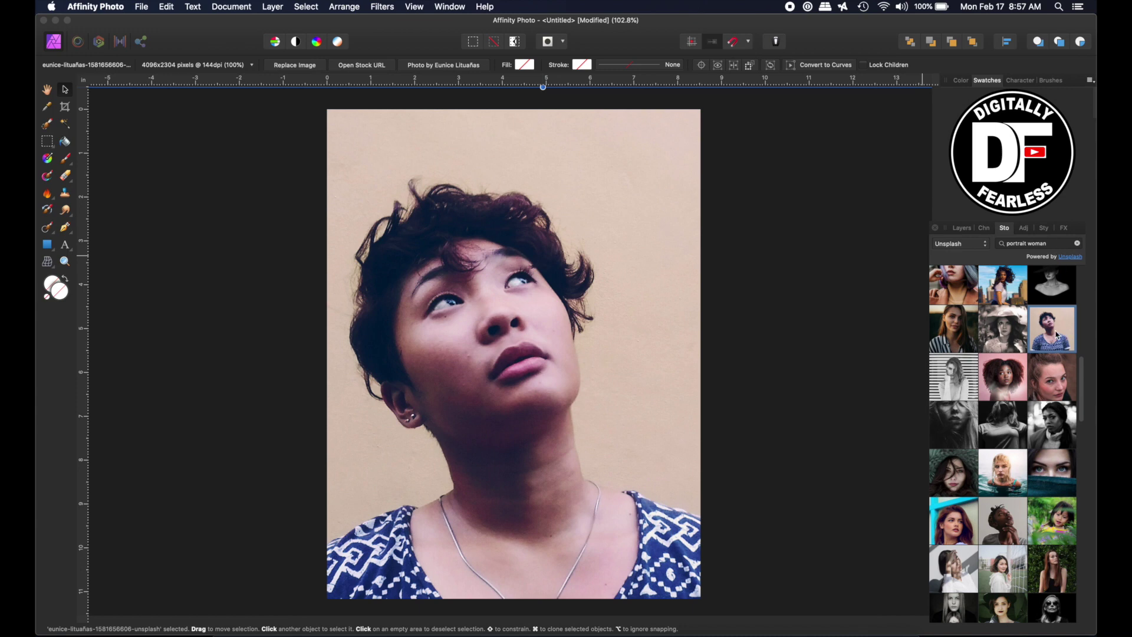
drag(1057, 336, 493, 375)
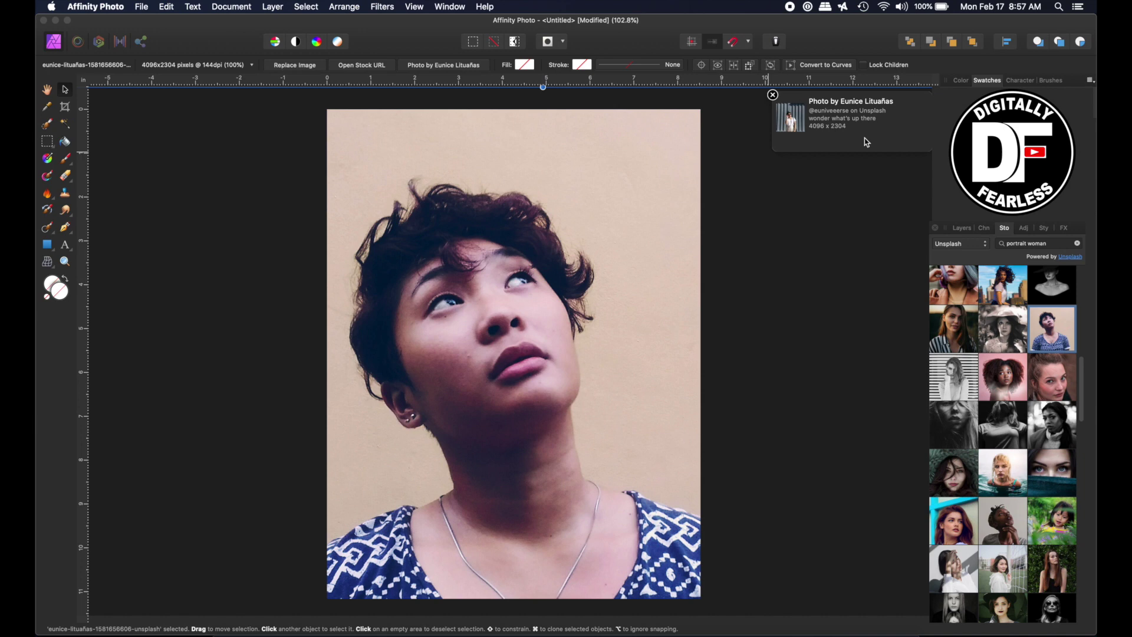
click(773, 96)
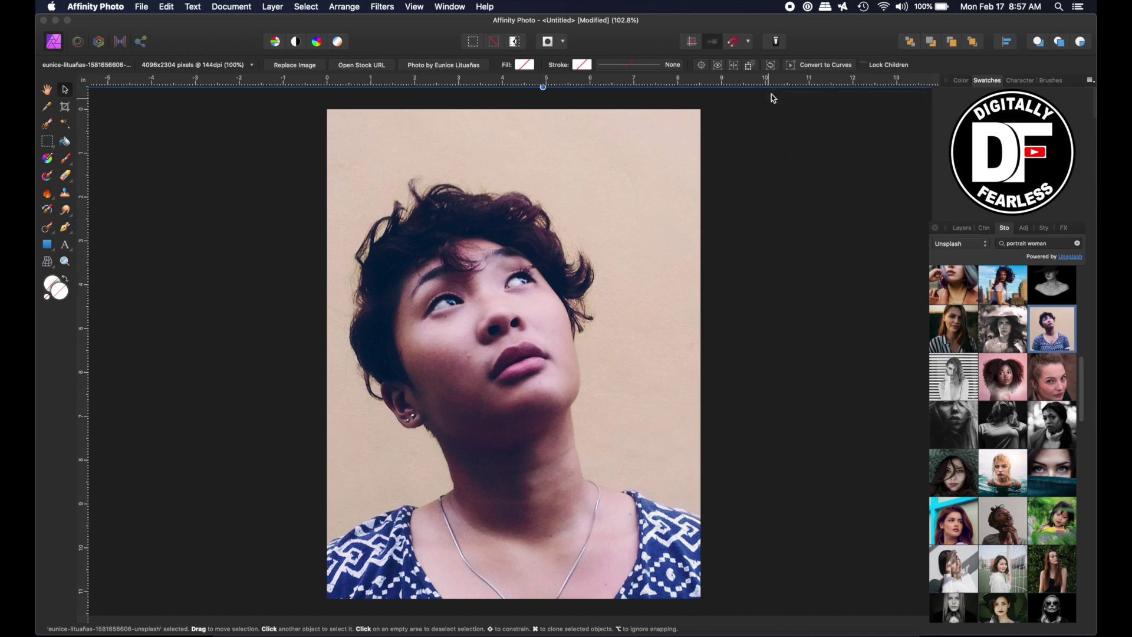
Step: Expand the eunice portrait layer, select its lip mask as a selection, and deselect all layers
click(962, 228)
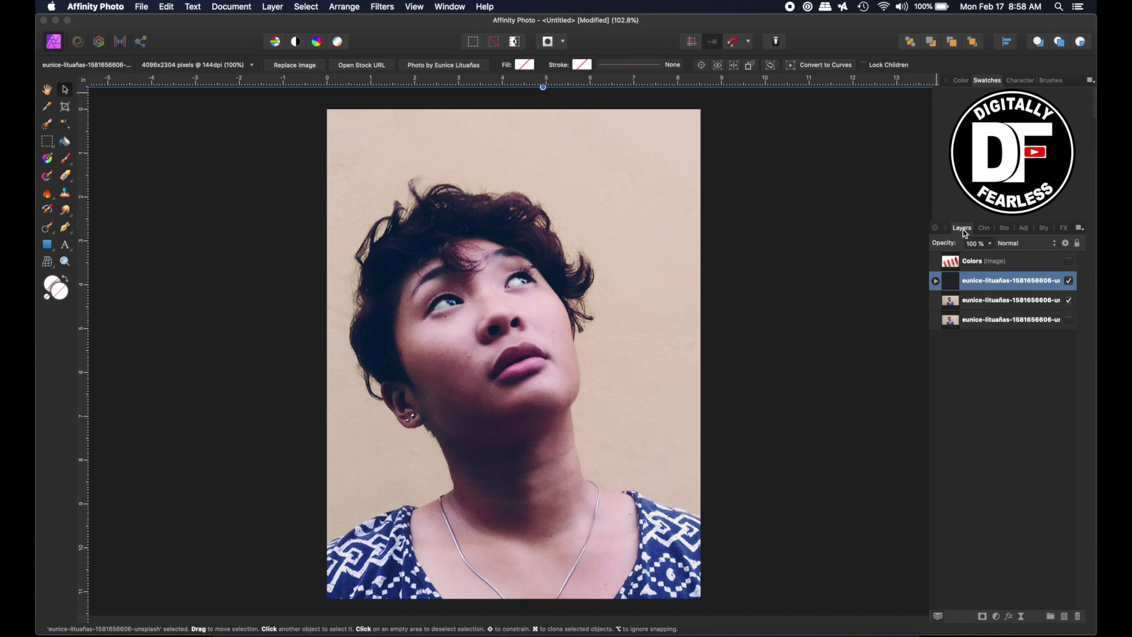
click(935, 281)
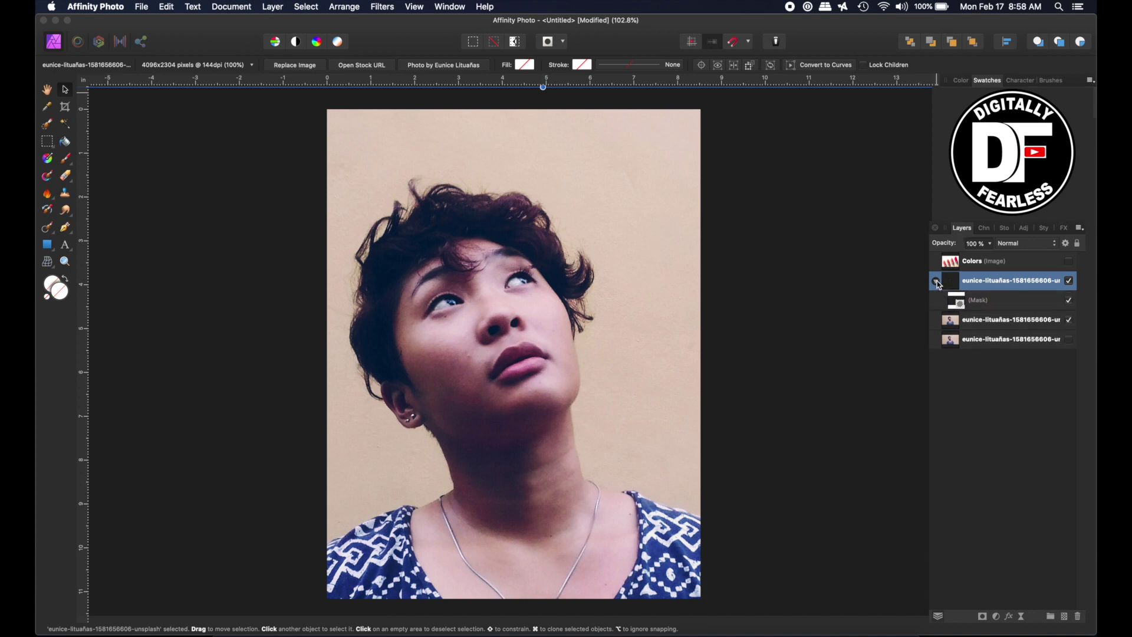
click(958, 305)
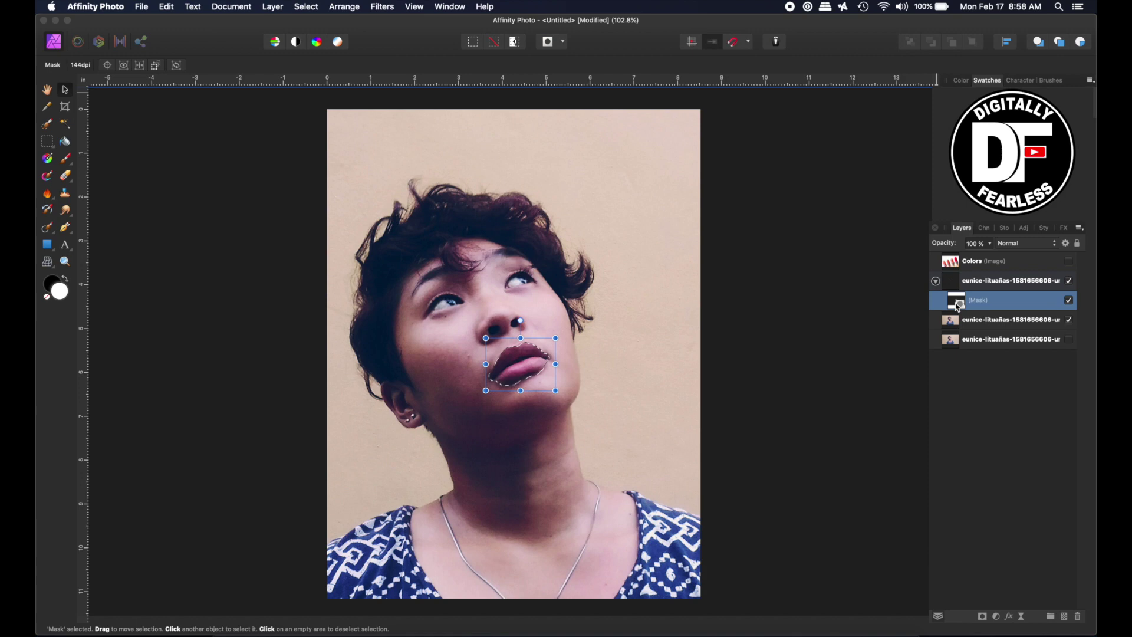
key(super+d)
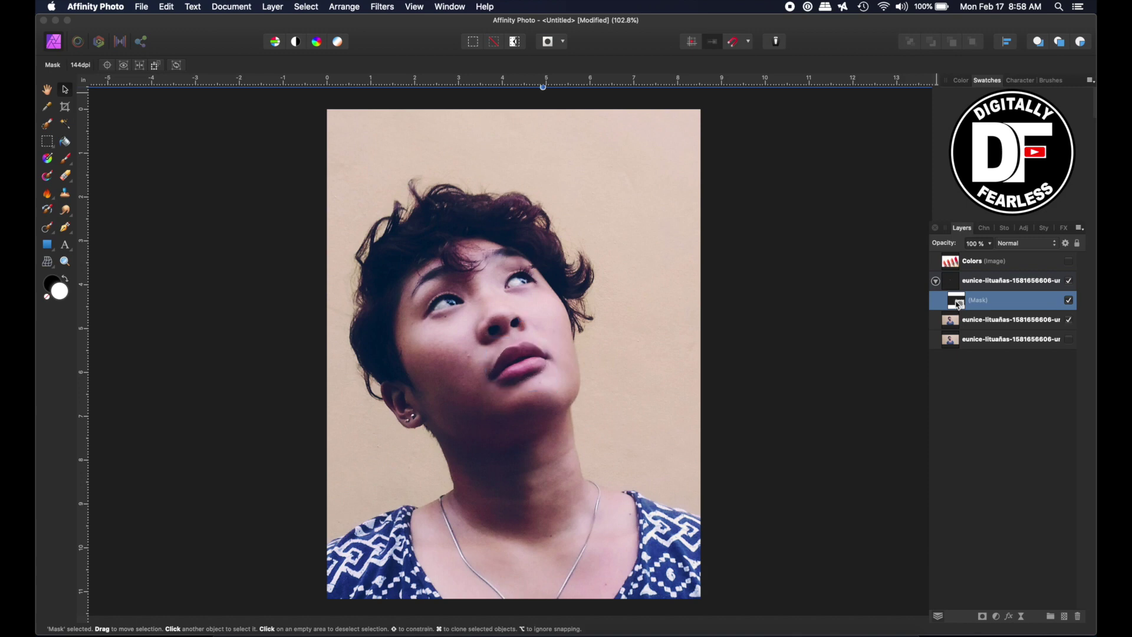
click(959, 306)
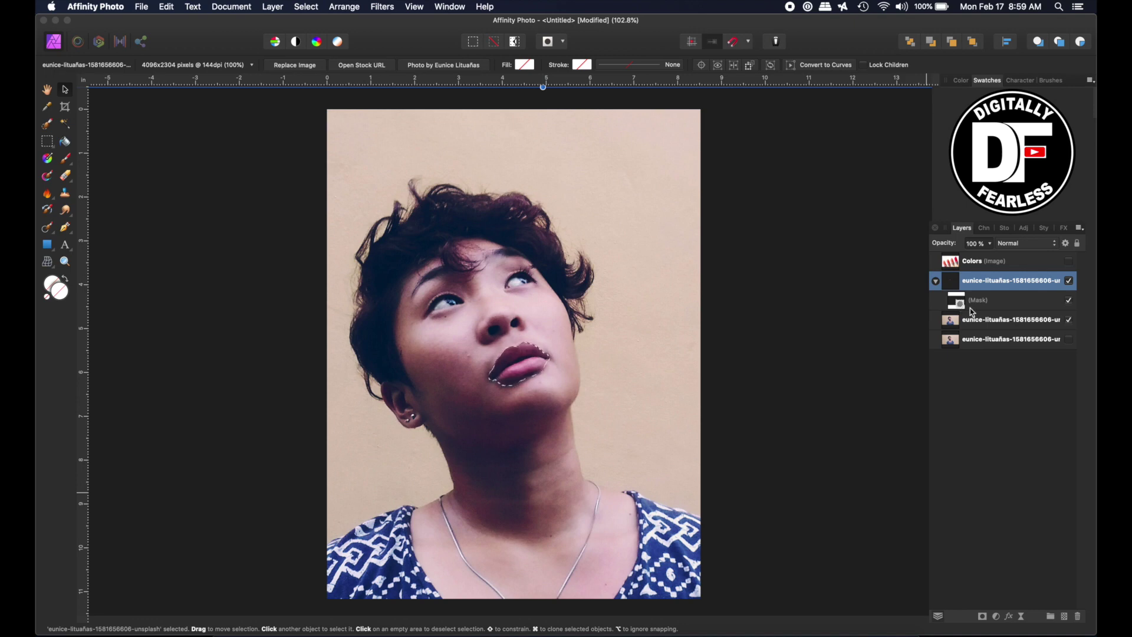
click(987, 421)
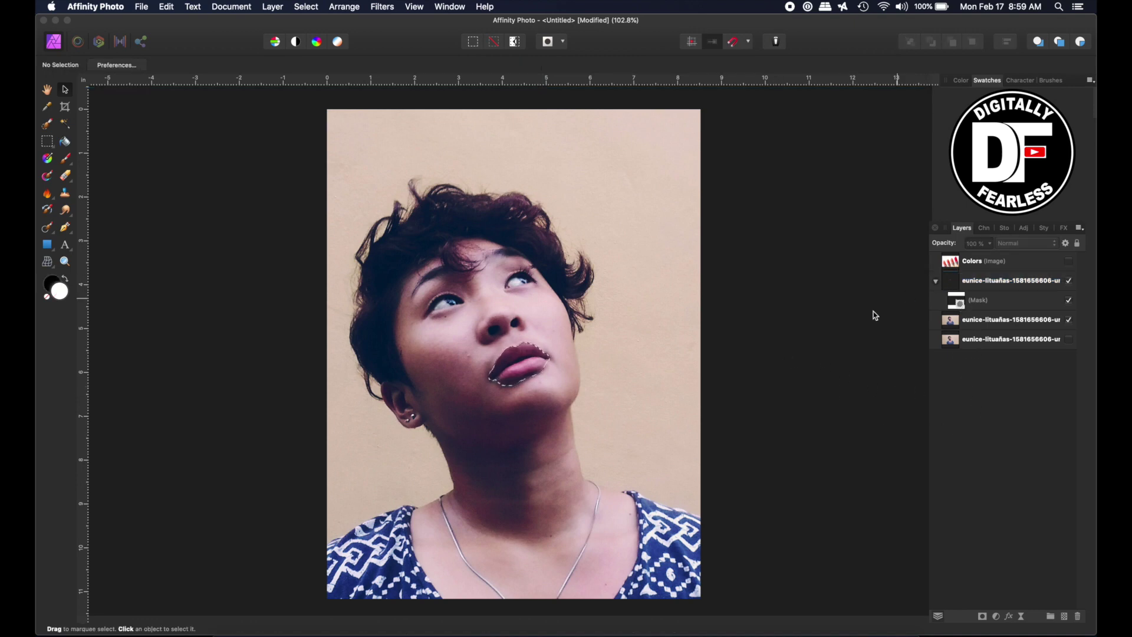
Step: Add a Gradient Map adjustment to the selected lips and move its settings dialog aside
click(998, 617)
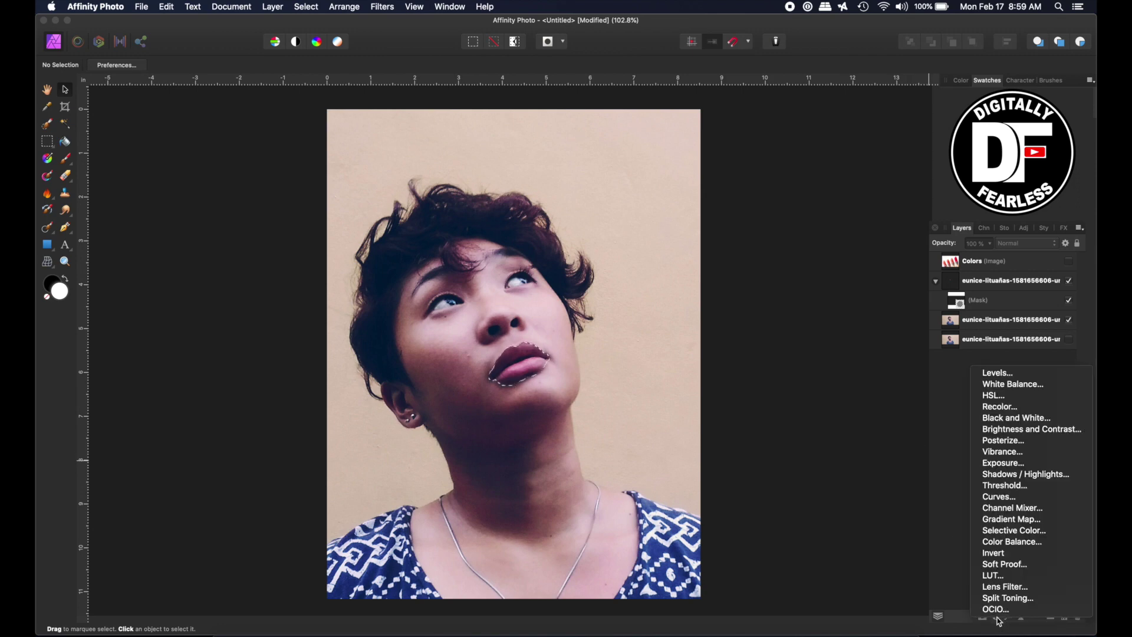
click(997, 520)
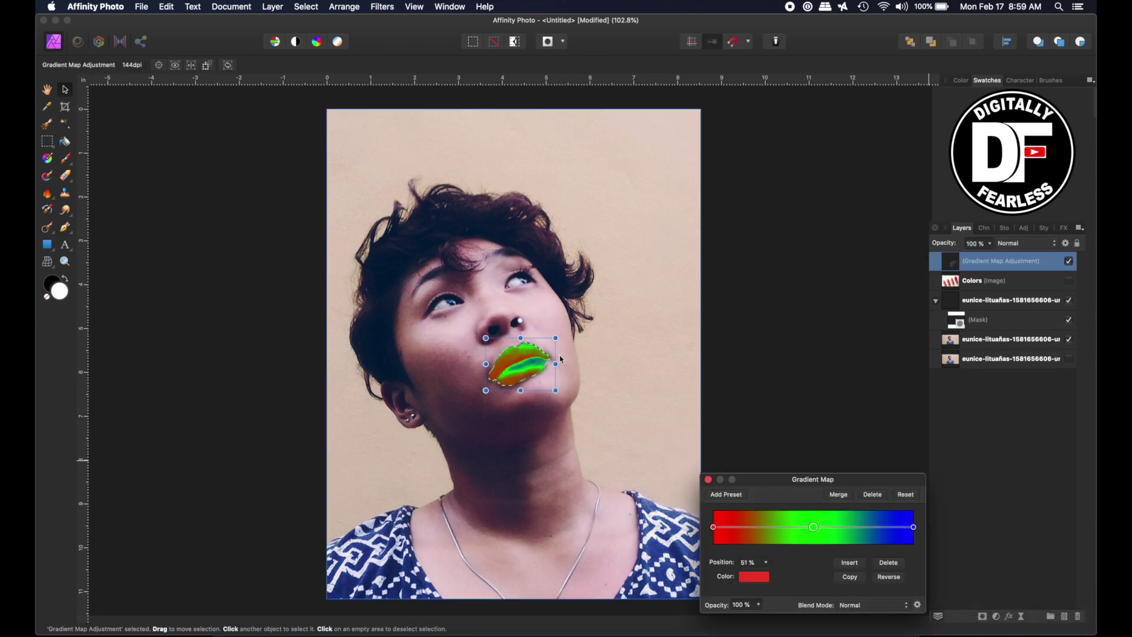
drag(756, 482, 741, 326)
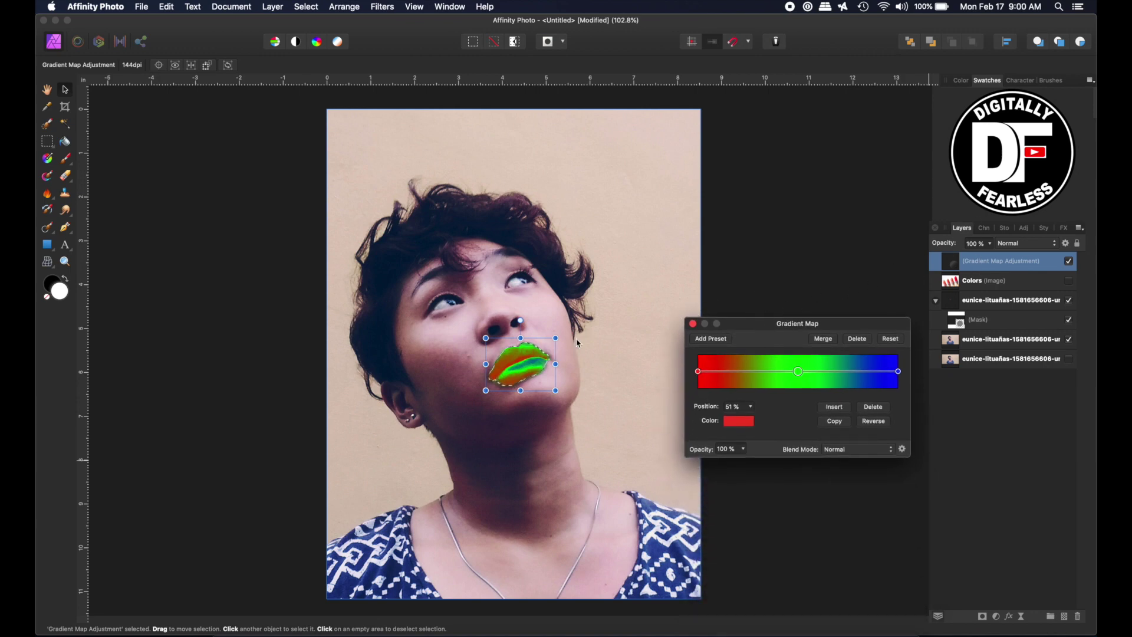
key(super+d)
drag(774, 321, 793, 308)
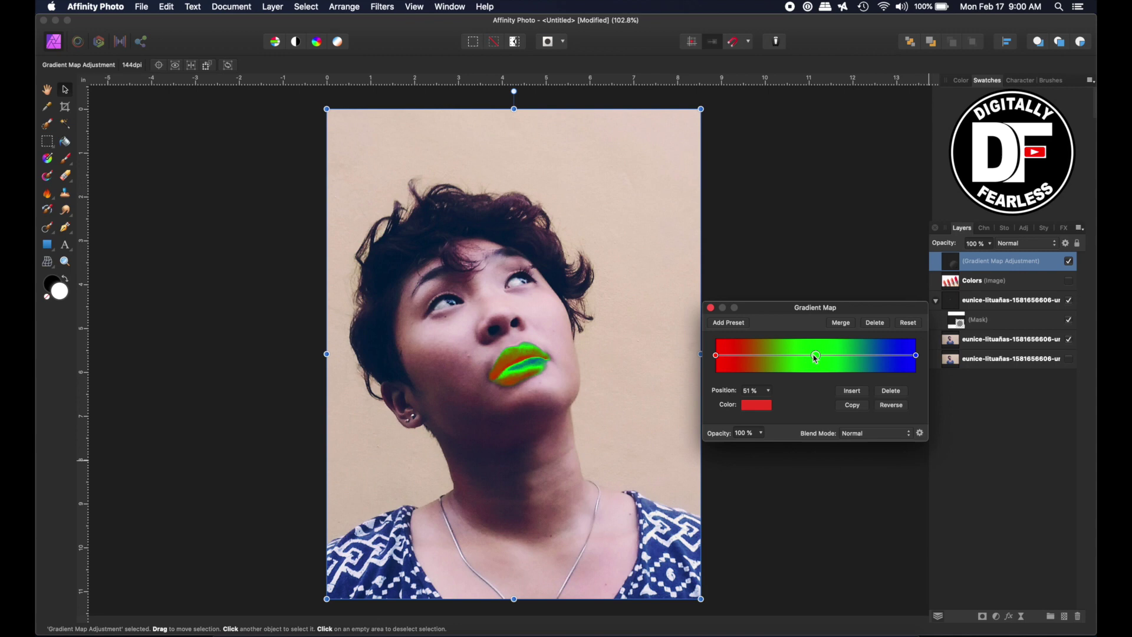
Step: Delete the green middle stop and set the gradient's end stops to black and near-white
drag(762, 311, 735, 294)
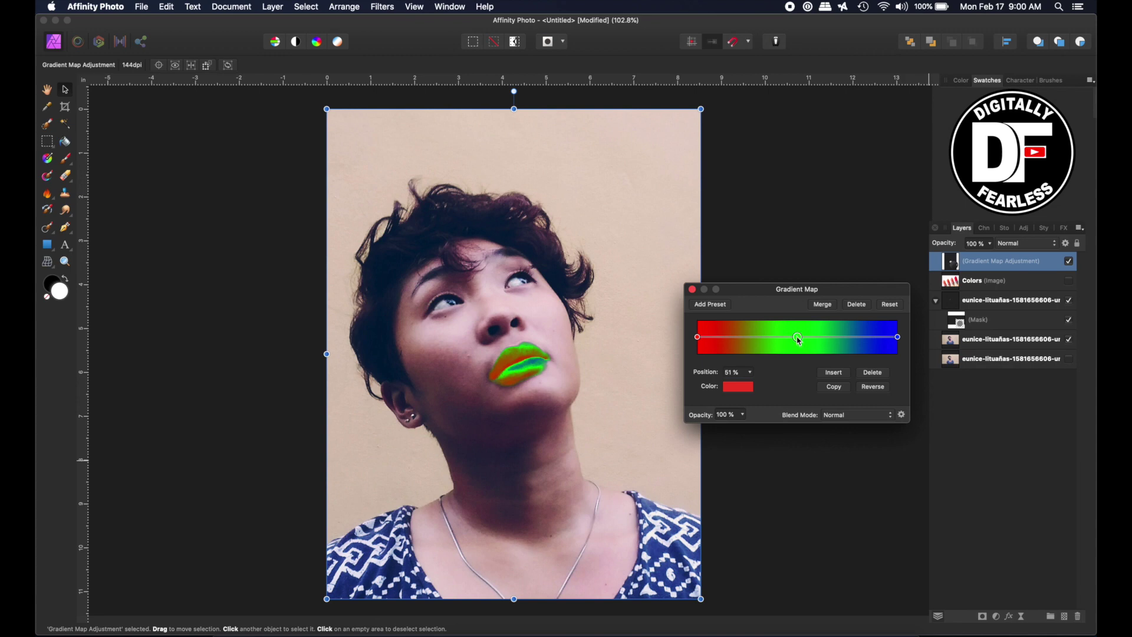
click(797, 336)
key(Delete)
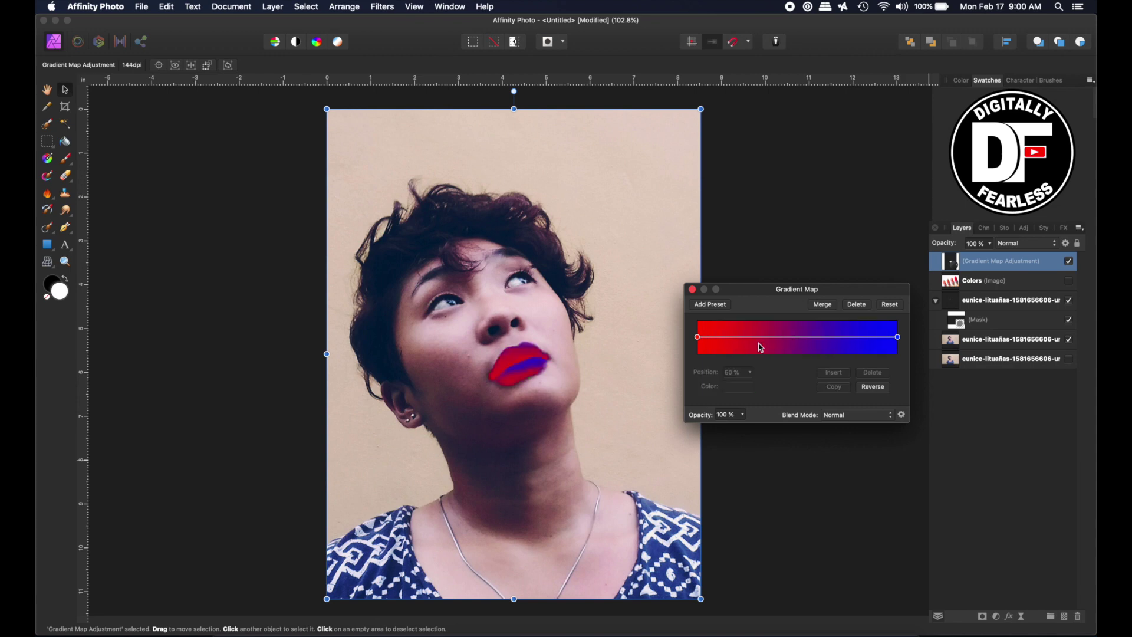
click(698, 338)
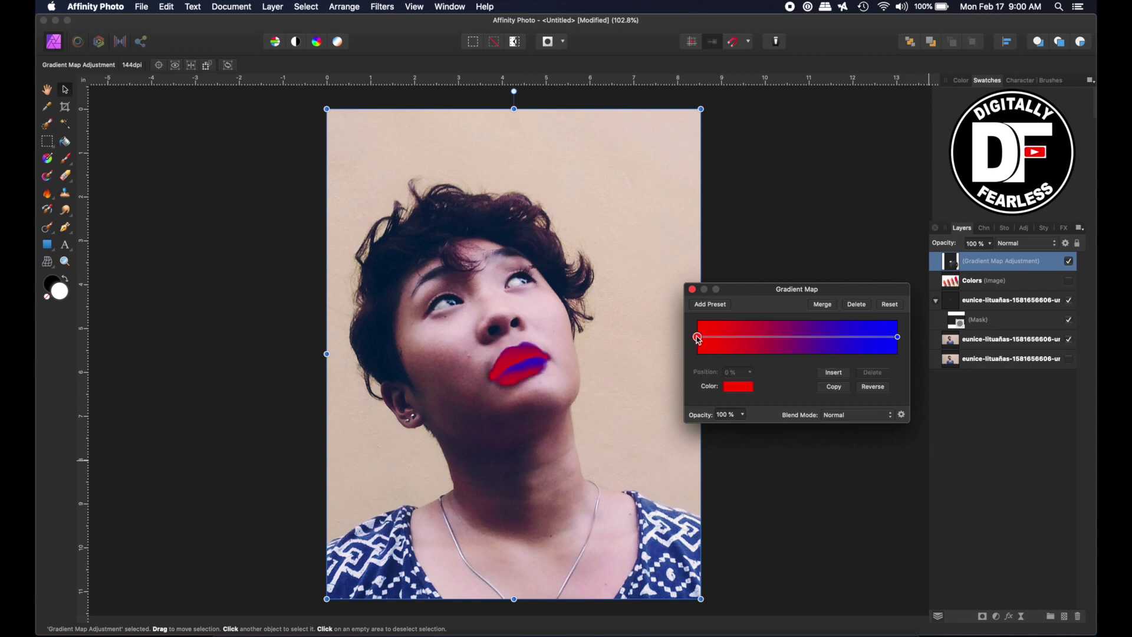
click(737, 388)
drag(766, 475, 815, 547)
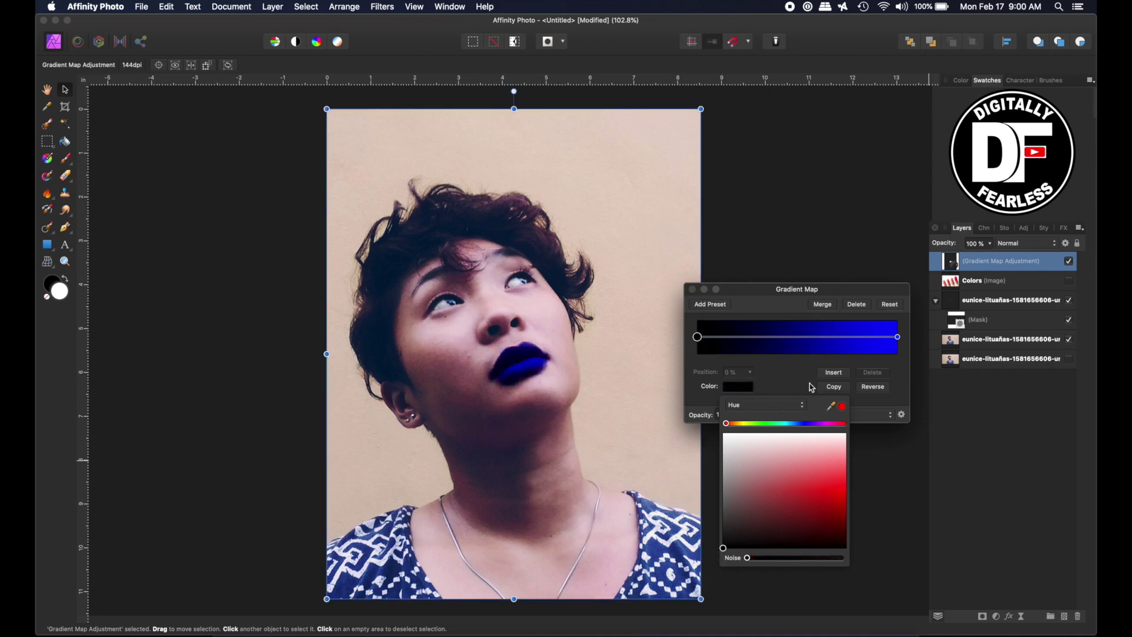
click(898, 337)
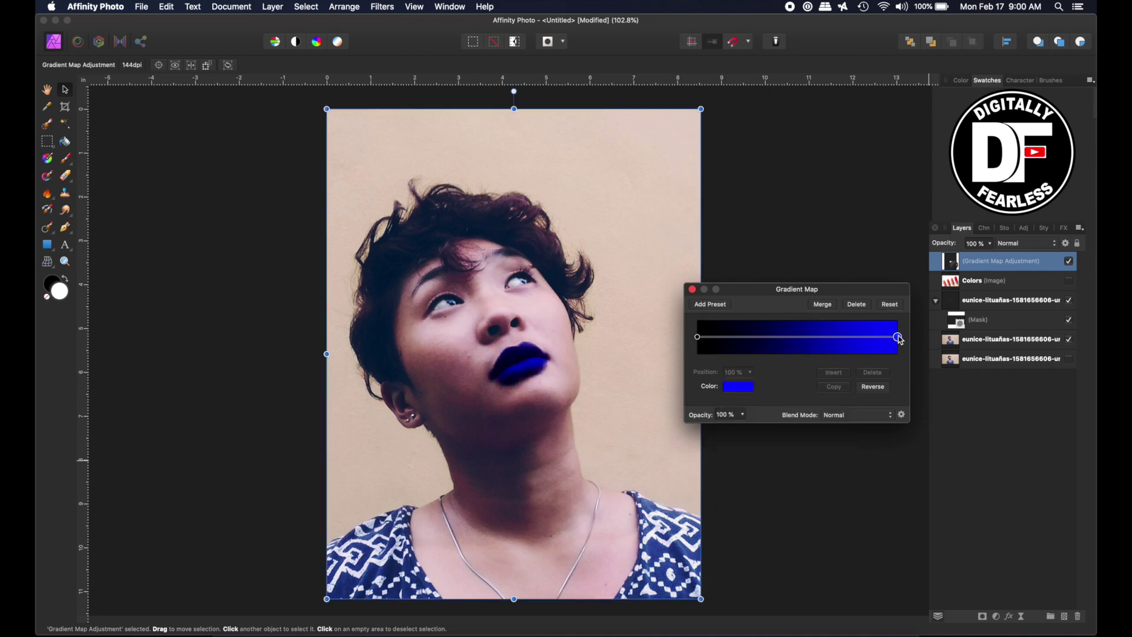
click(748, 386)
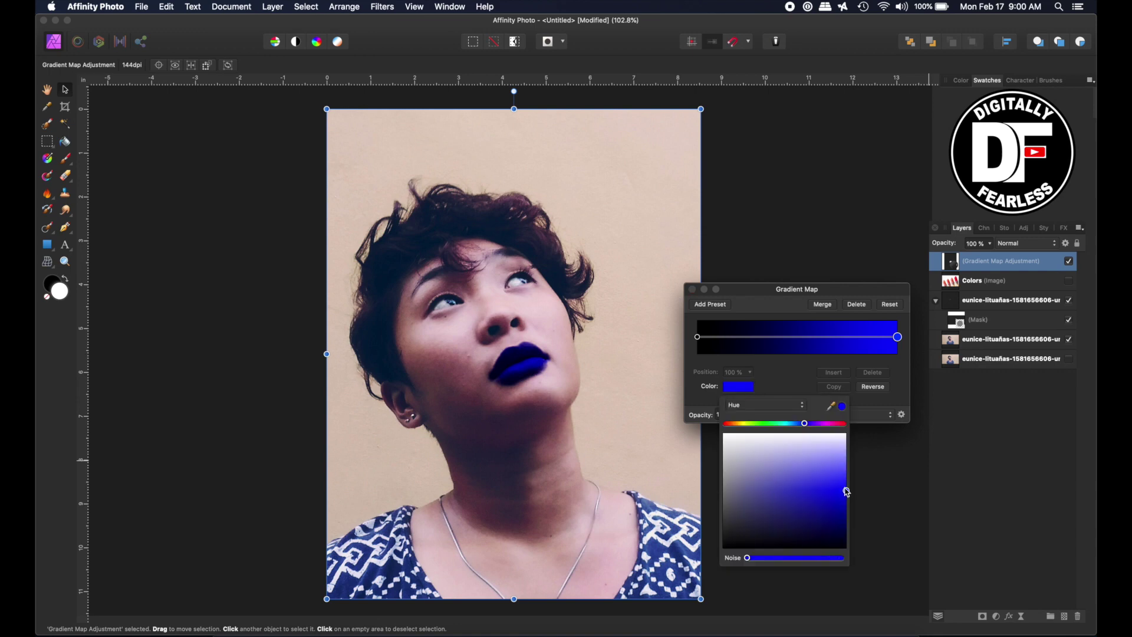
drag(847, 491, 714, 407)
click(741, 289)
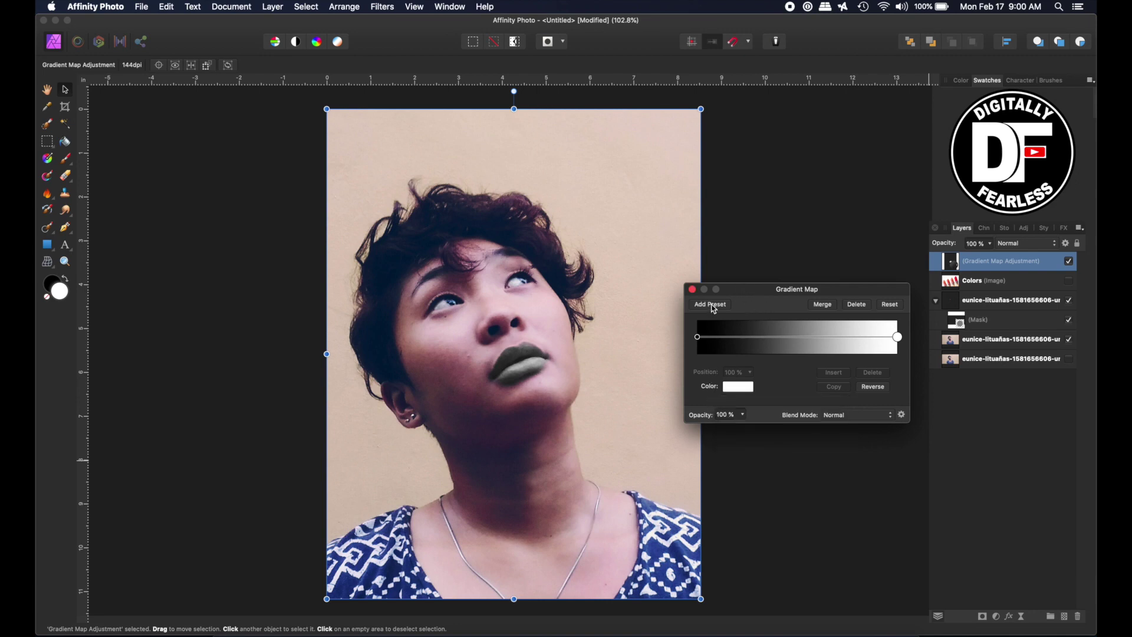
click(1024, 228)
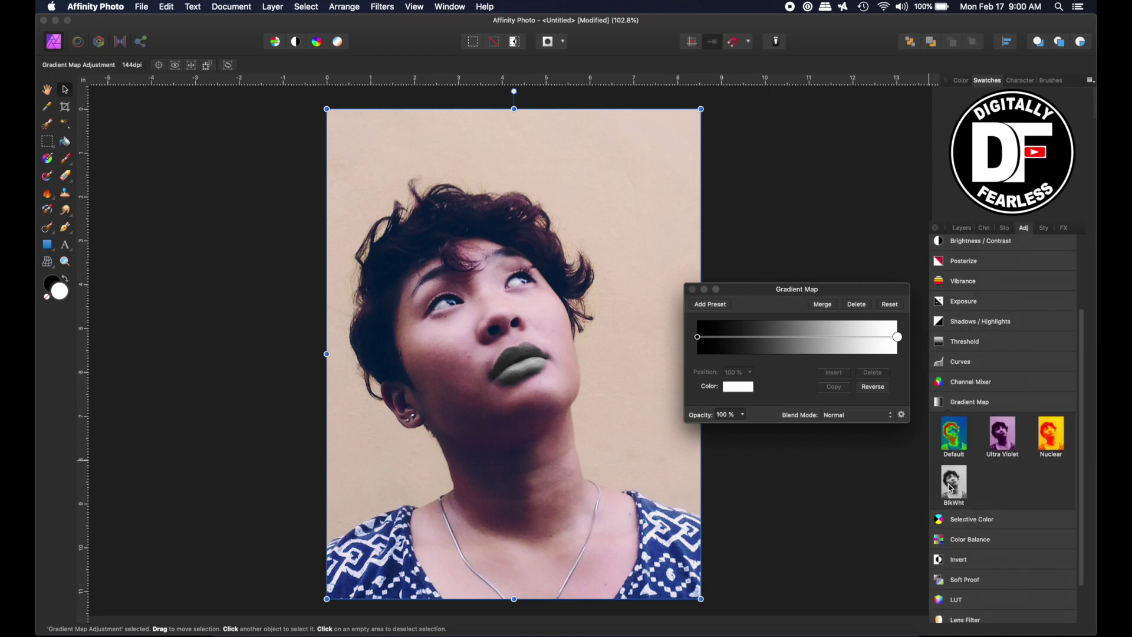
click(955, 495)
drag(733, 290, 719, 356)
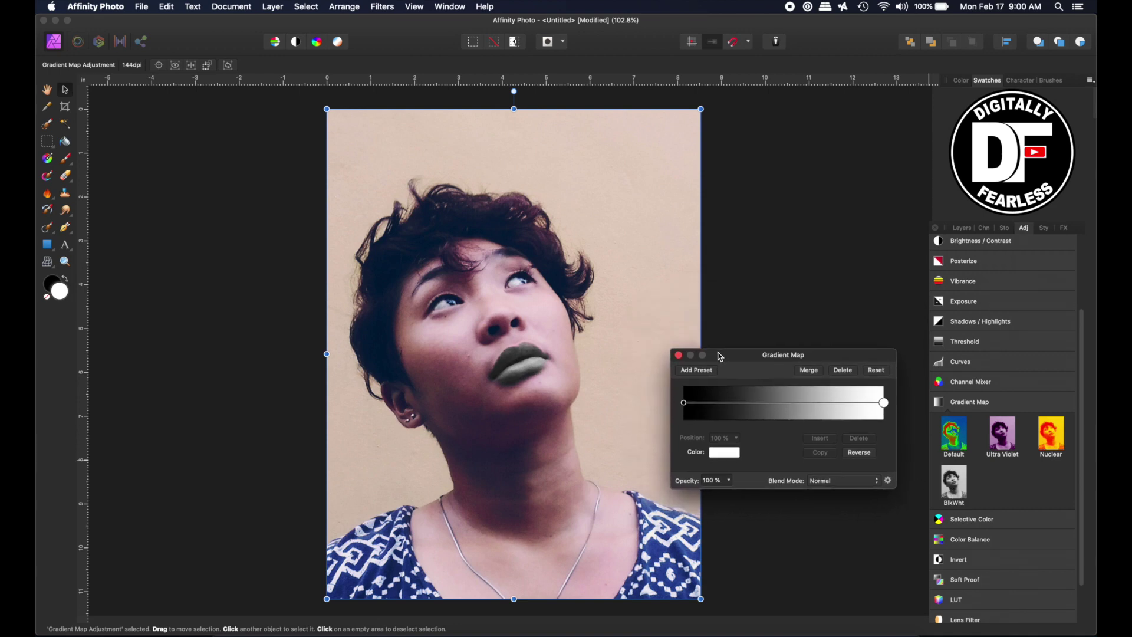
click(968, 230)
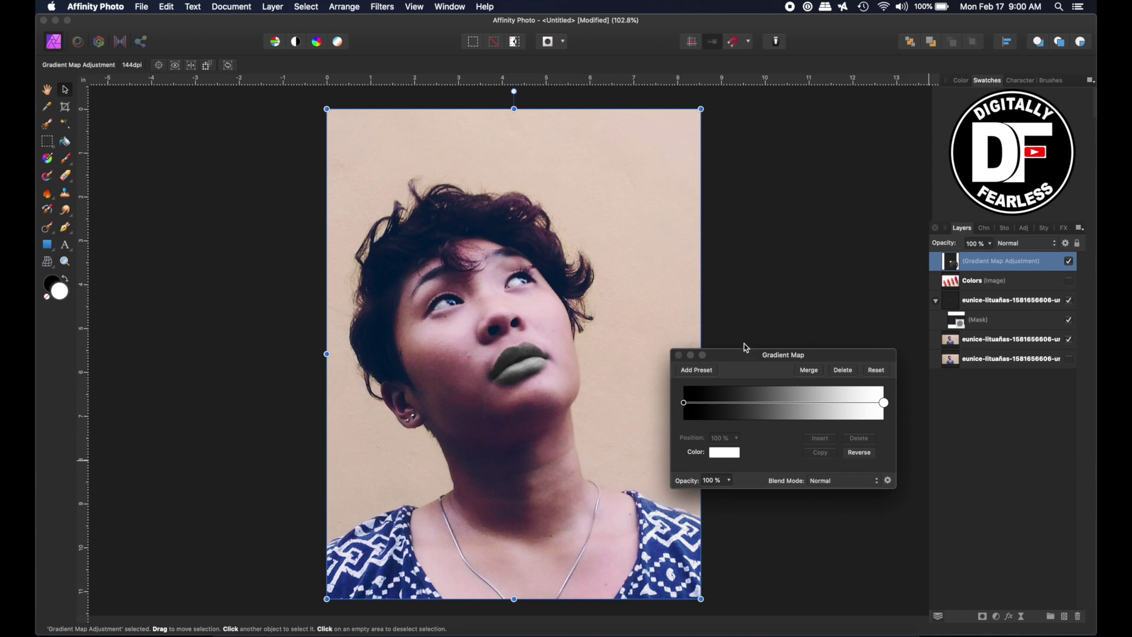
drag(742, 359, 734, 364)
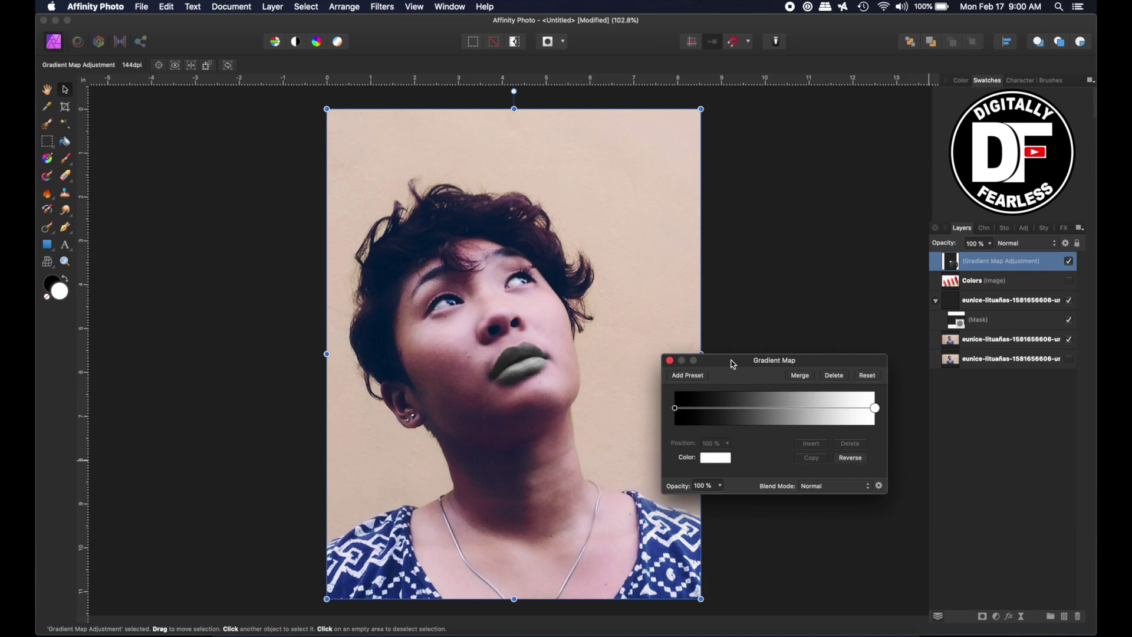
mouse_move(733, 364)
mouse_down()
mouse_move(753, 379)
mouse_move(742, 371)
mouse_up()
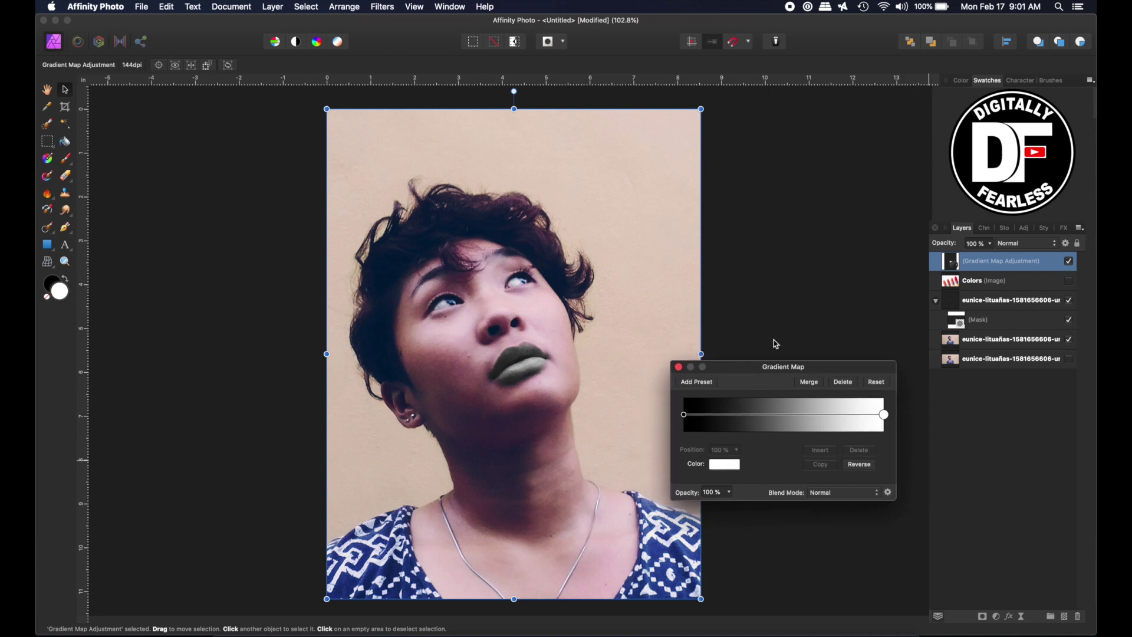
Step: Show the Colors lipstick image and move it lower, beside her hair
click(1068, 281)
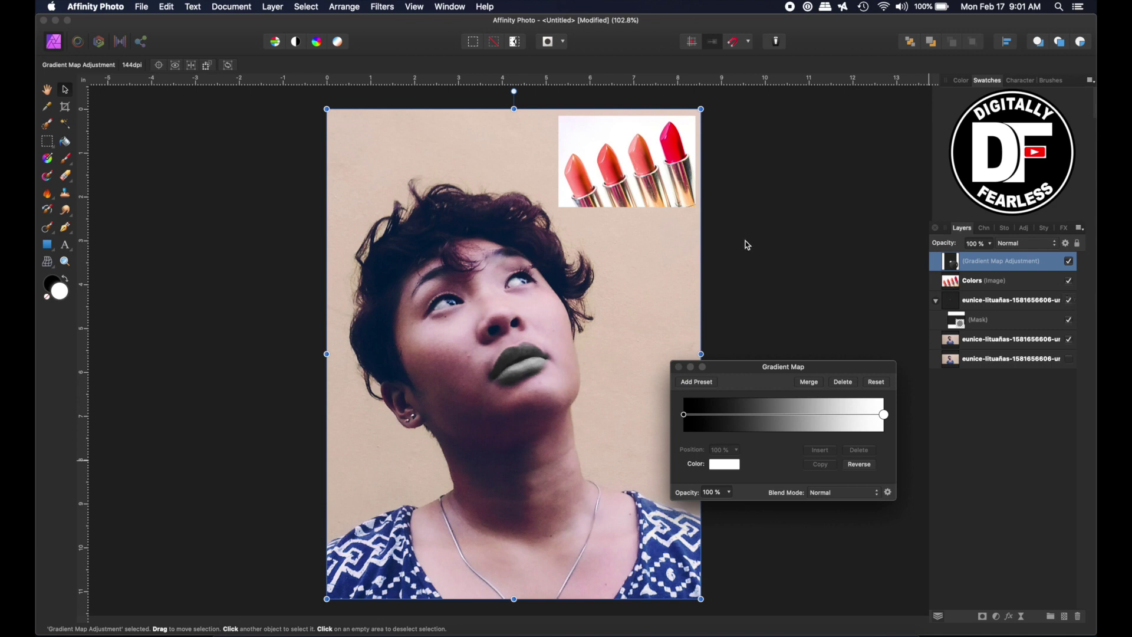
drag(631, 163, 645, 227)
click(648, 142)
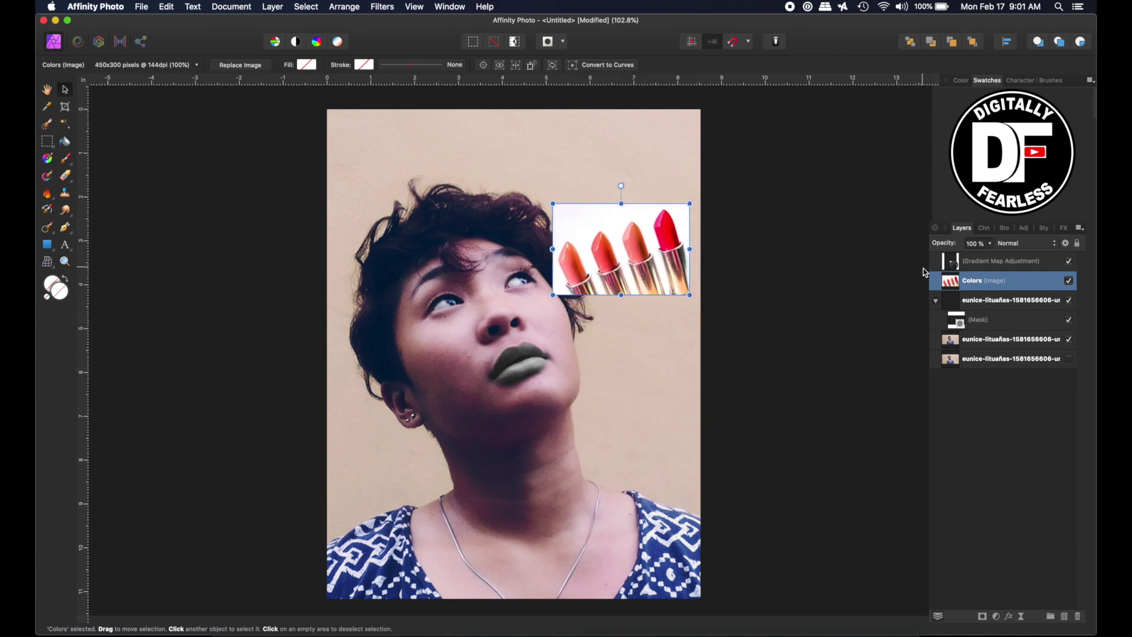
Step: Move the Gradient Map layer below the Colors image and reopen its settings
click(956, 264)
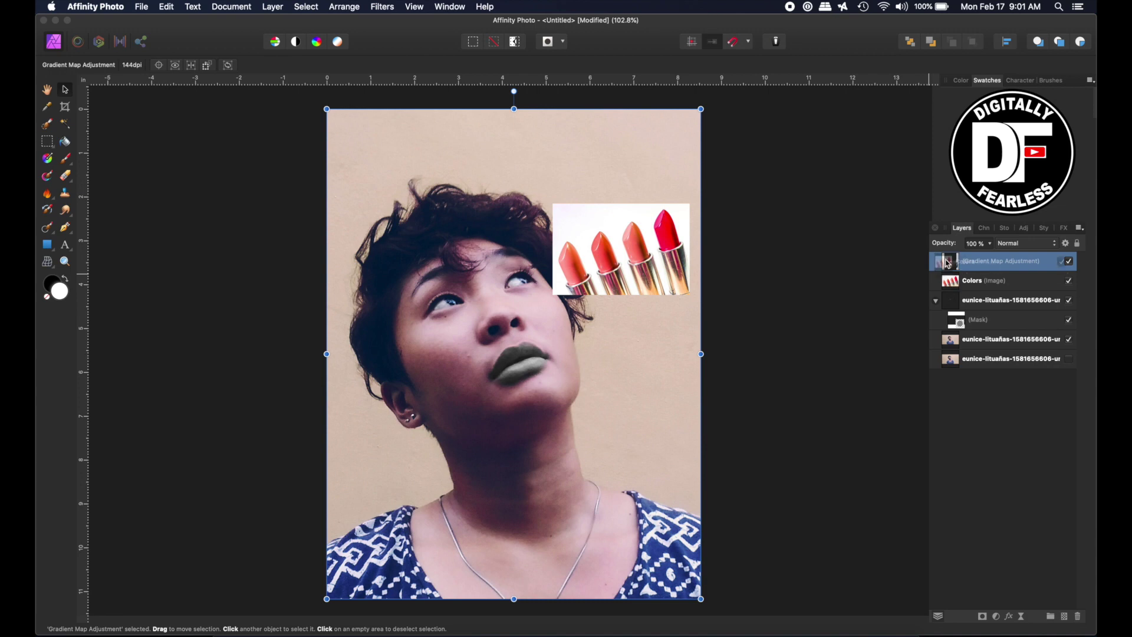
drag(950, 268, 949, 283)
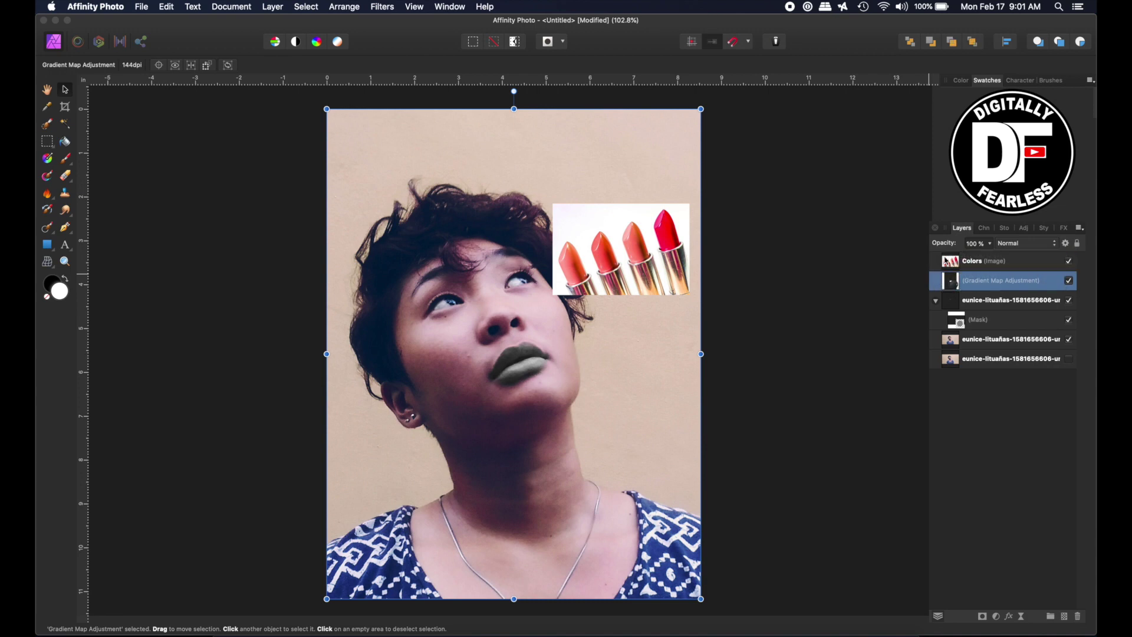
double_click(957, 284)
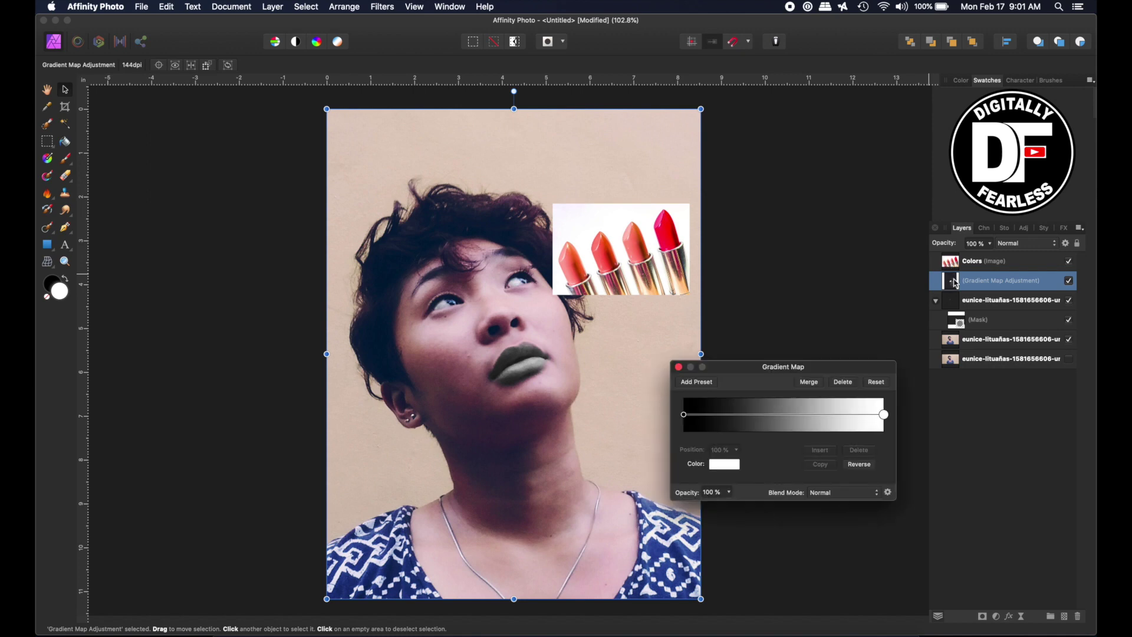
Step: Add a gradient stop at 49% and eyedrop the red lipstick colour for it
click(785, 420)
click(785, 420)
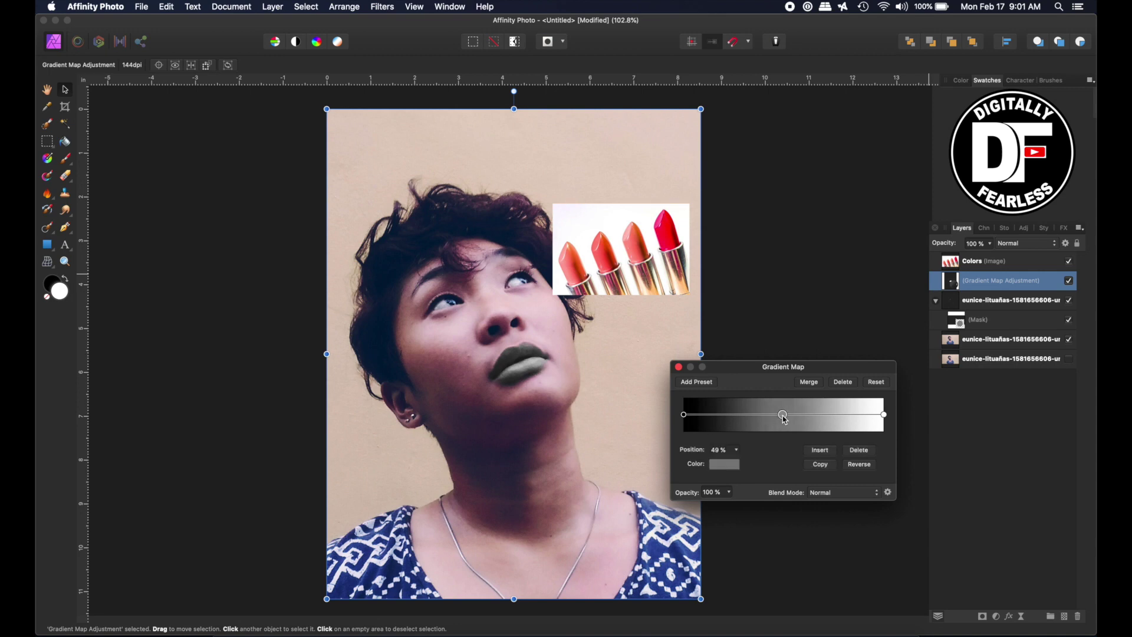
click(723, 465)
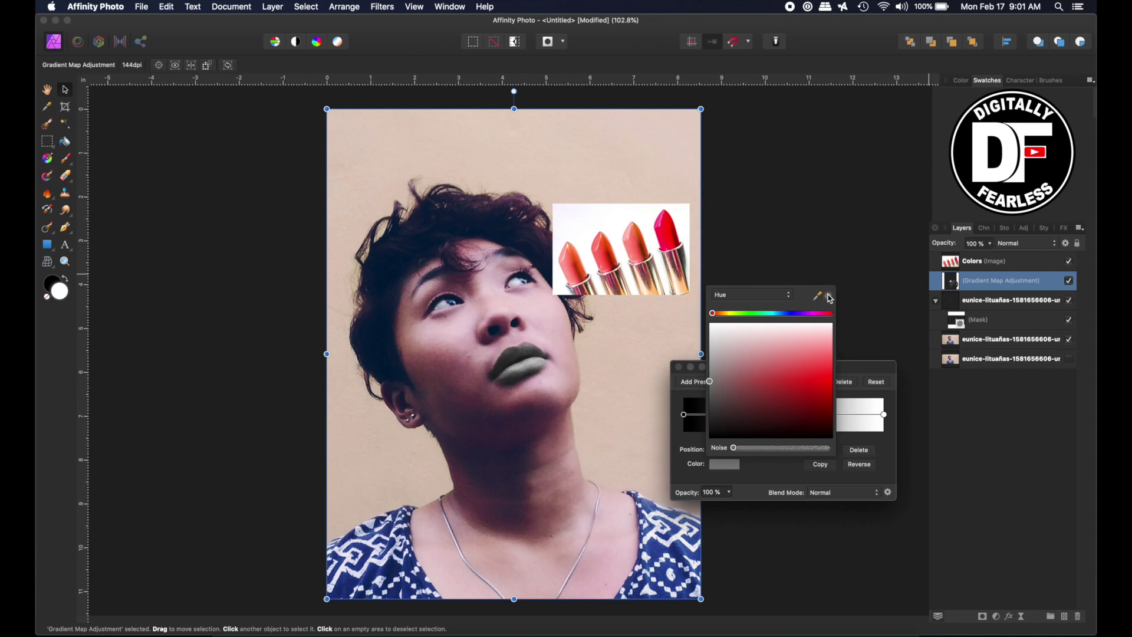
drag(830, 299, 664, 229)
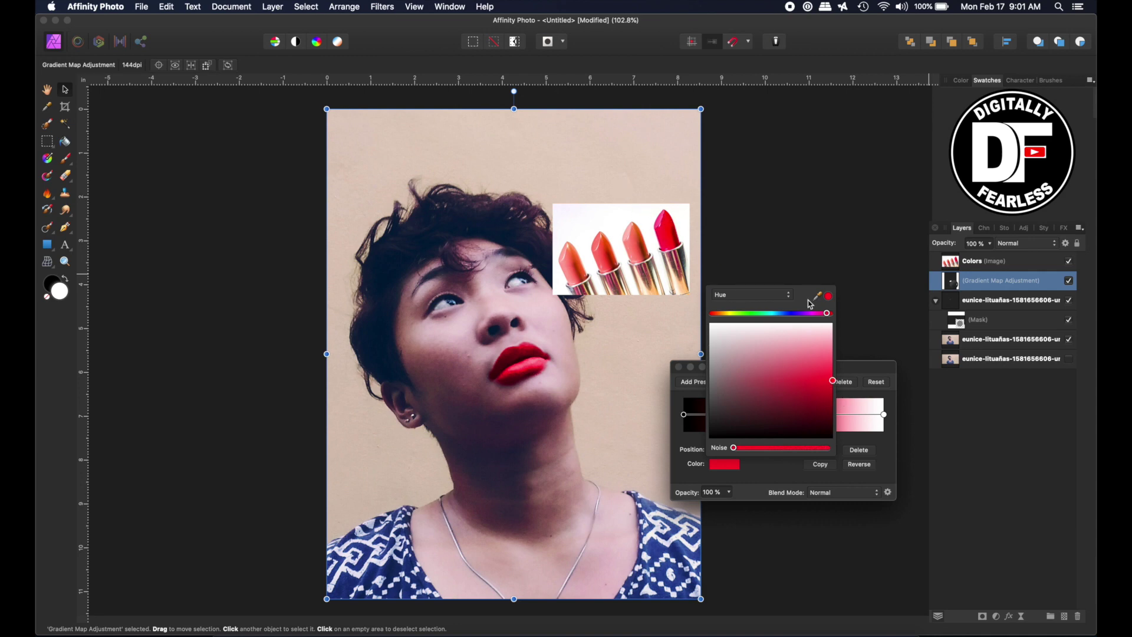
Step: Keep Hue as the colour mode and close the colour chooser
click(788, 296)
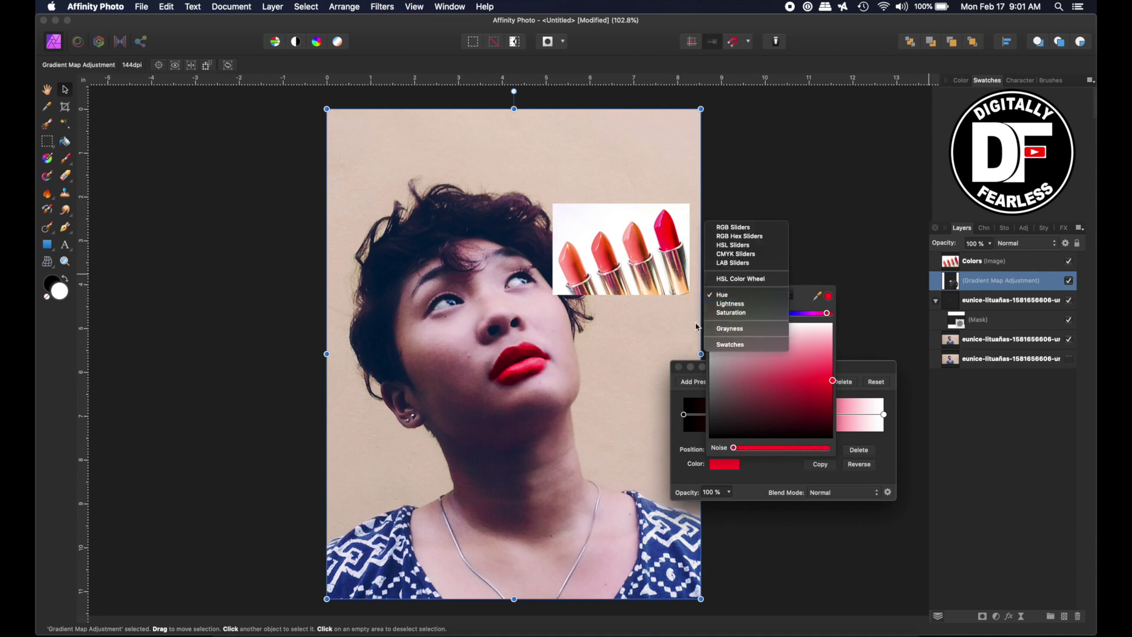
click(721, 298)
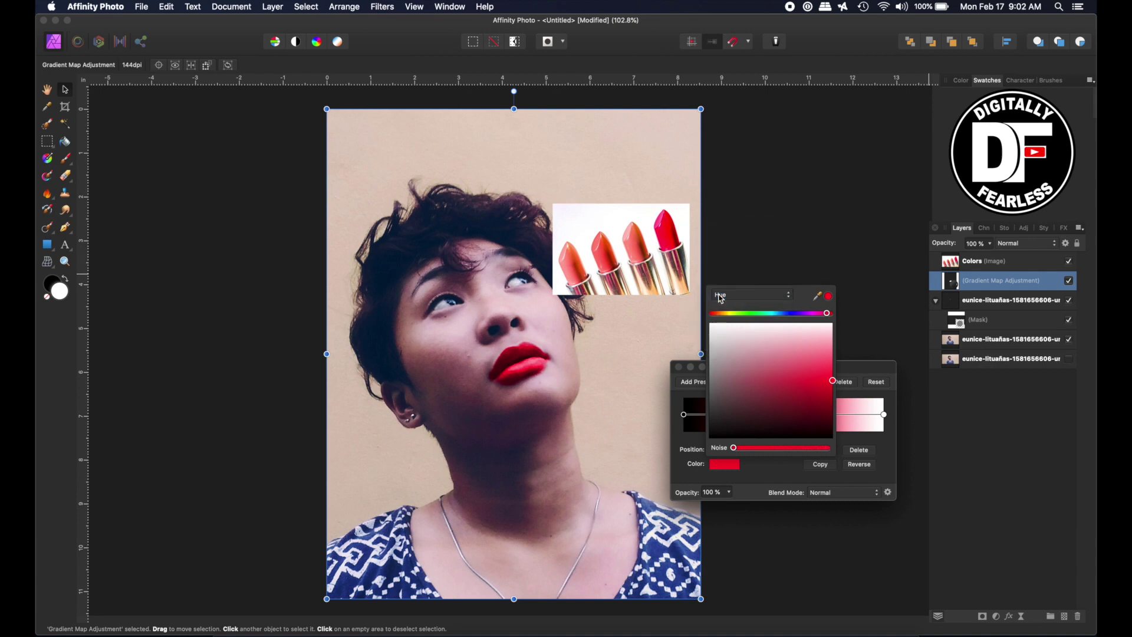
click(793, 295)
click(746, 298)
click(865, 368)
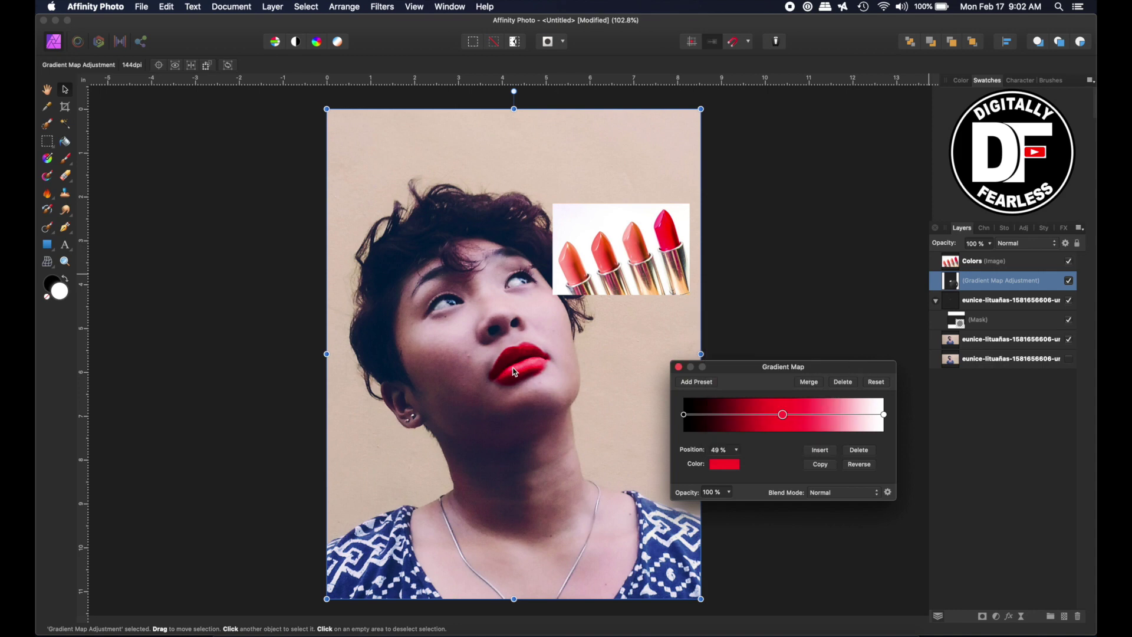
Step: Zoom in and move the red middle stop to 69% to darken the lips
scroll(515, 372, up, 5)
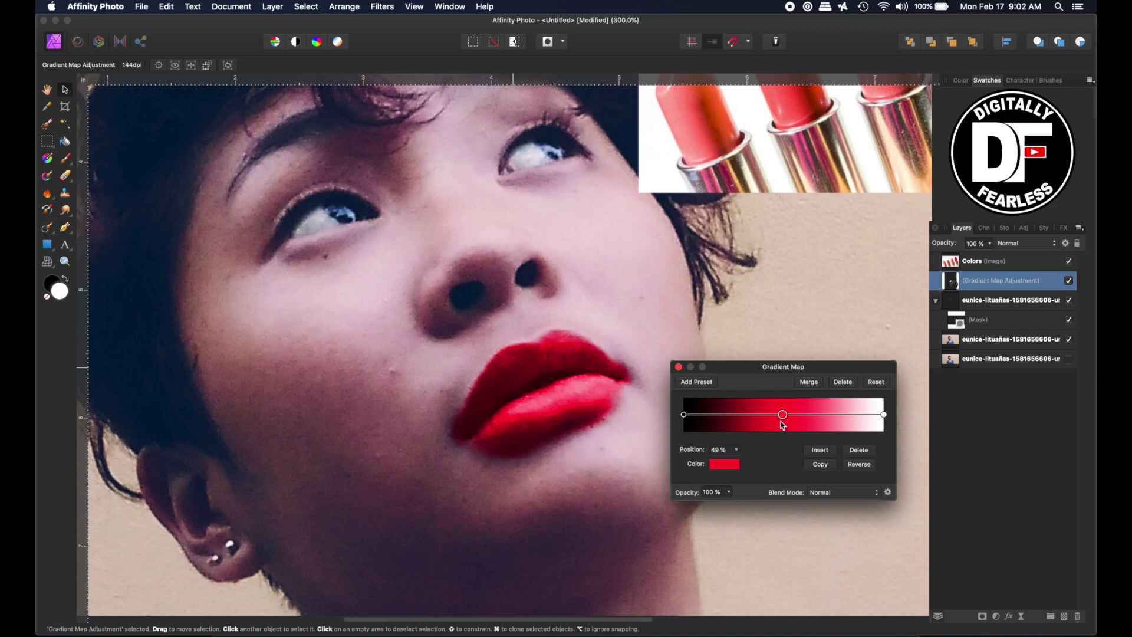
mouse_move(784, 421)
mouse_down()
mouse_move(727, 423)
mouse_move(791, 424)
mouse_up()
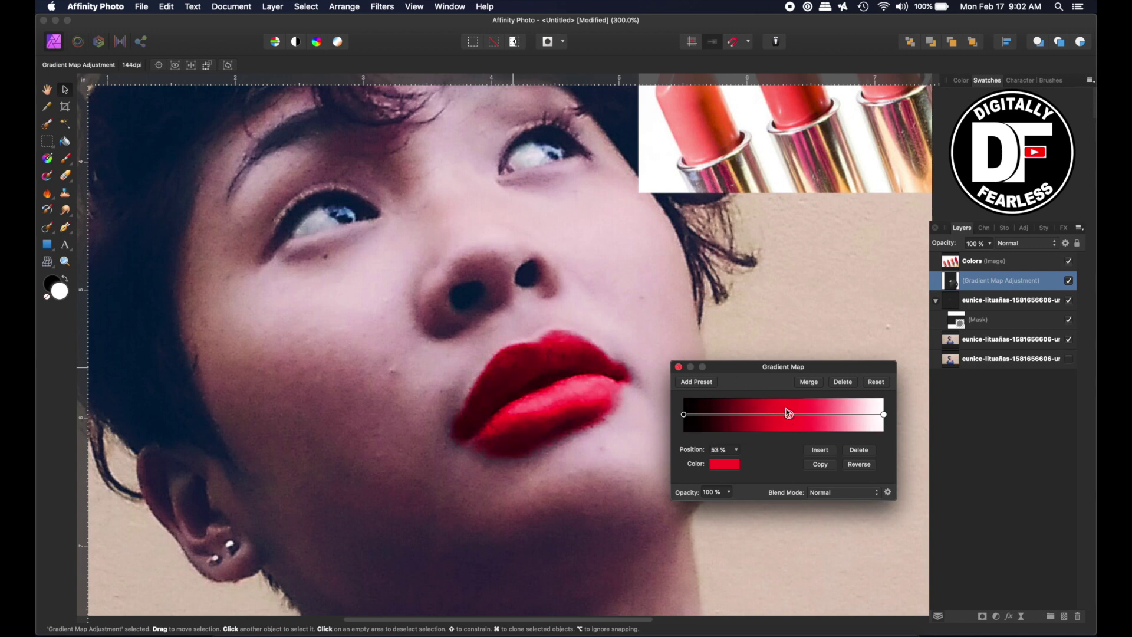
drag(793, 416, 821, 414)
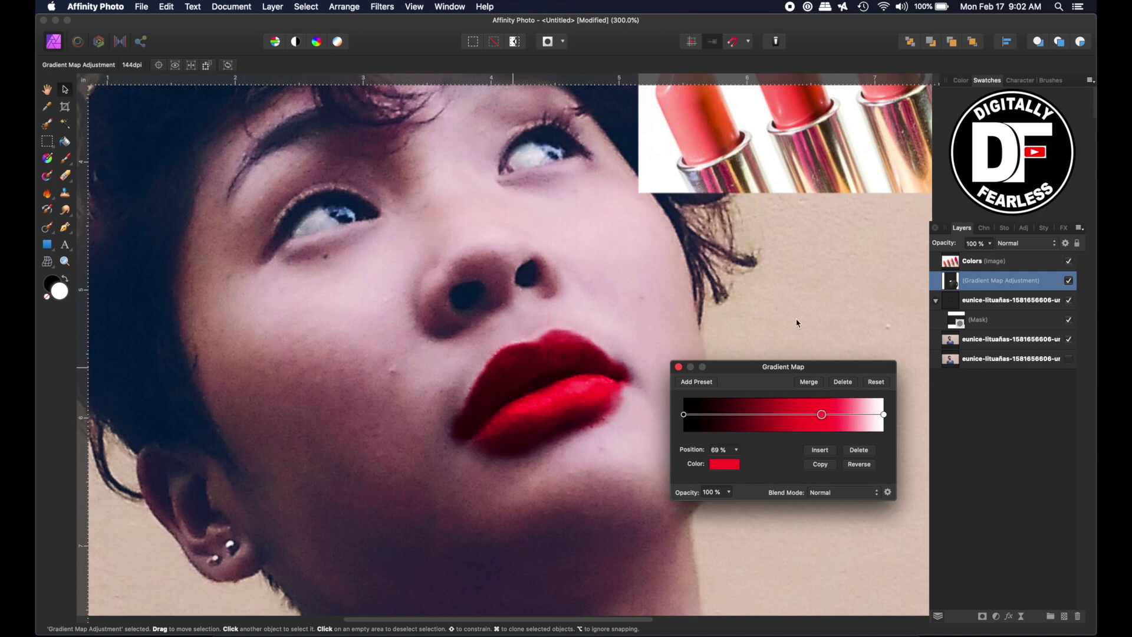
Step: Move the lipstick reference image down and left, beside her left cheek
click(776, 163)
drag(776, 163, 725, 248)
drag(860, 219, 362, 410)
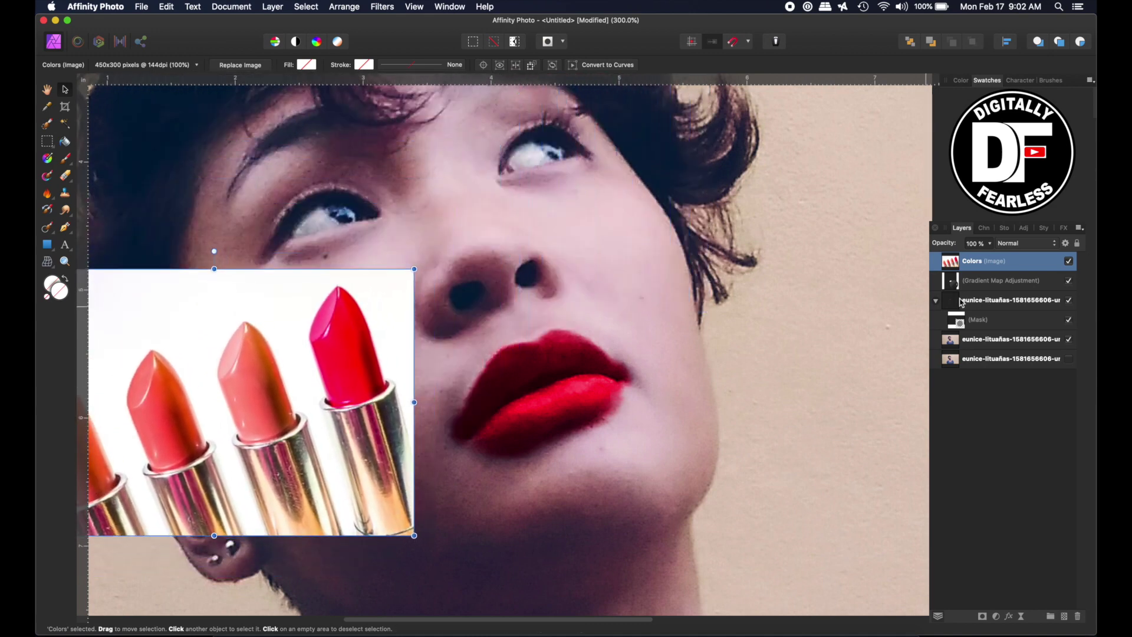
Step: Resample the gradient's middle stop as coral pink from a reference lipstick
double_click(953, 280)
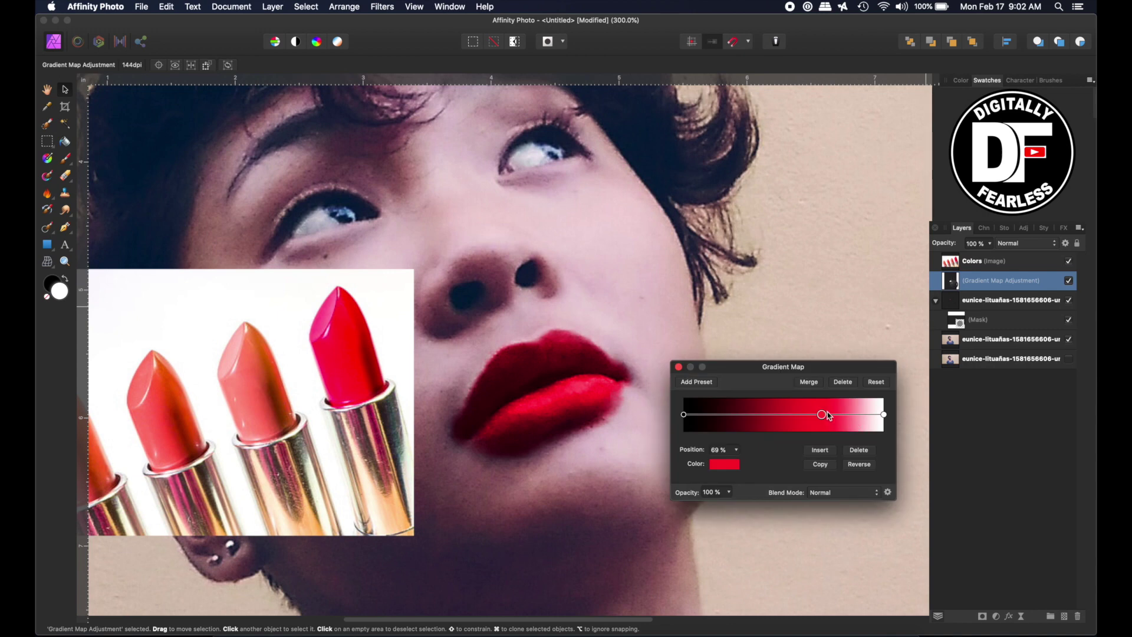
mouse_move(828, 416)
mouse_down()
mouse_move(801, 416)
mouse_move(816, 417)
mouse_up()
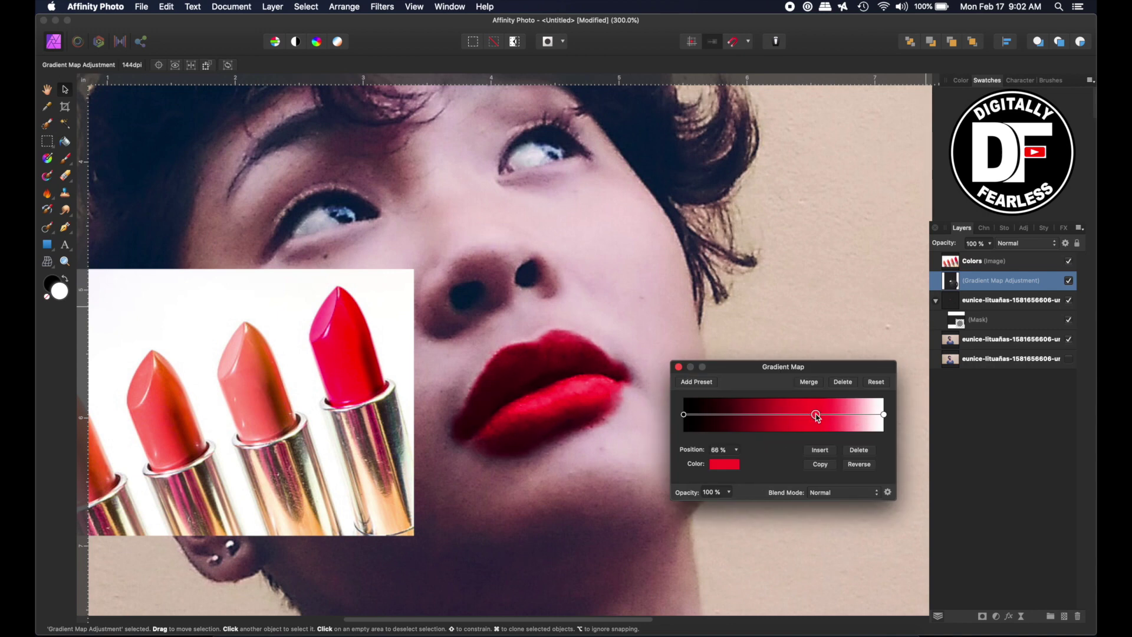
click(731, 465)
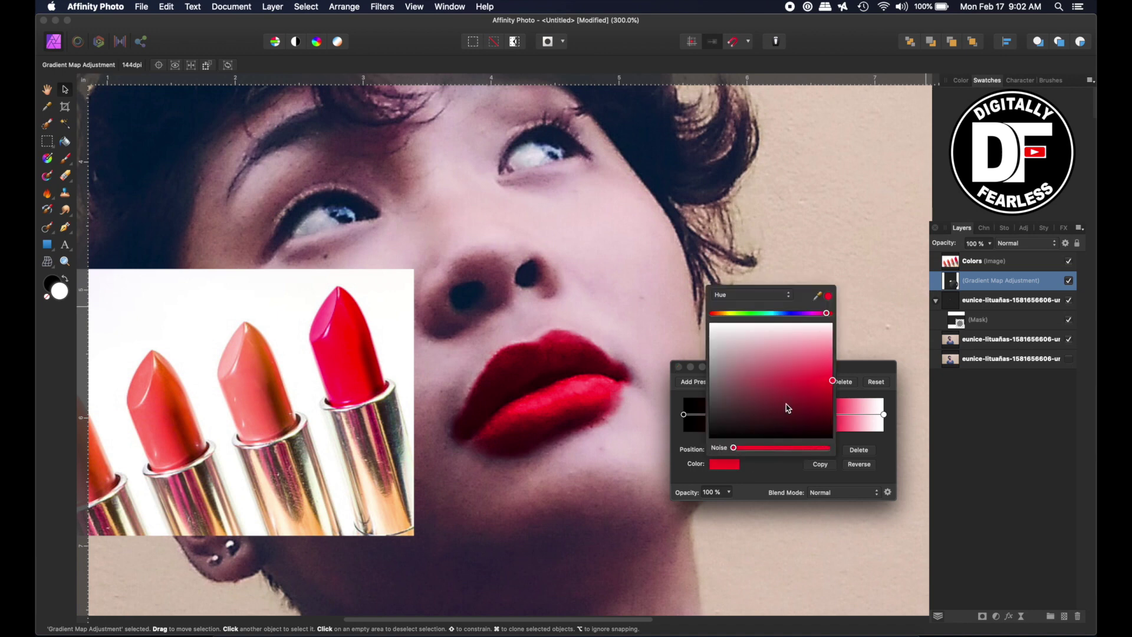
drag(832, 383, 801, 385)
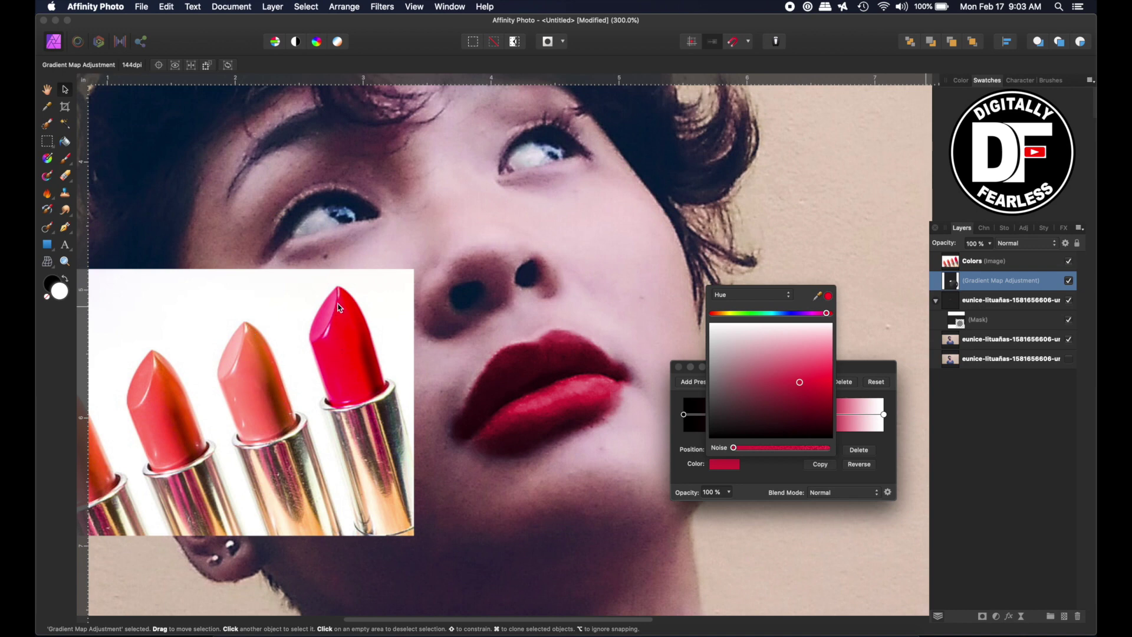
click(829, 298)
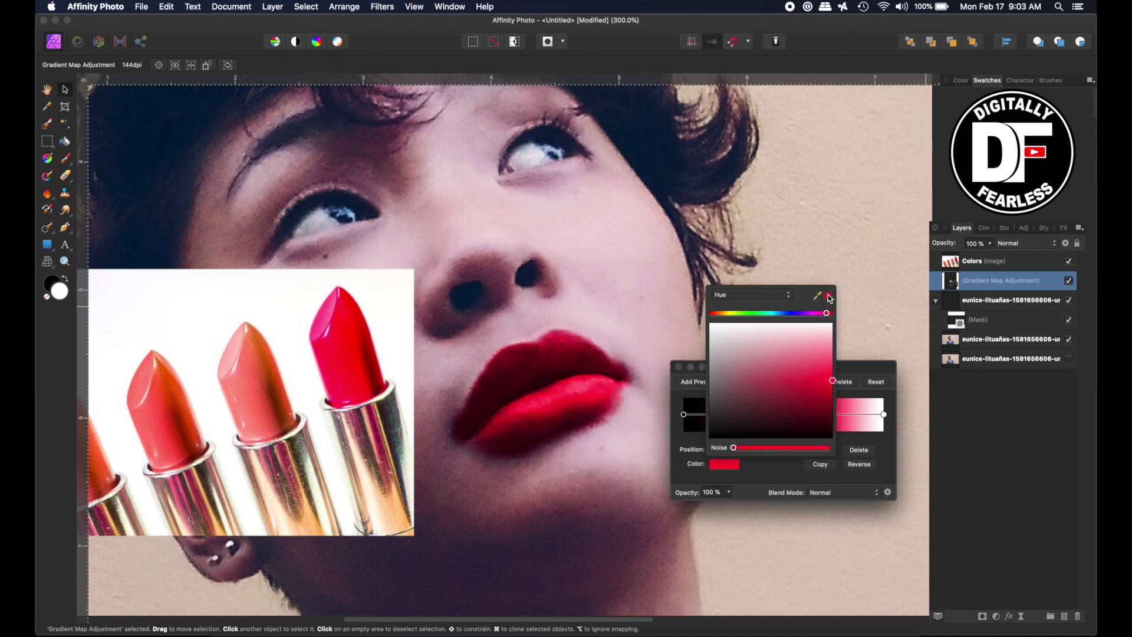
drag(829, 298, 246, 394)
click(831, 297)
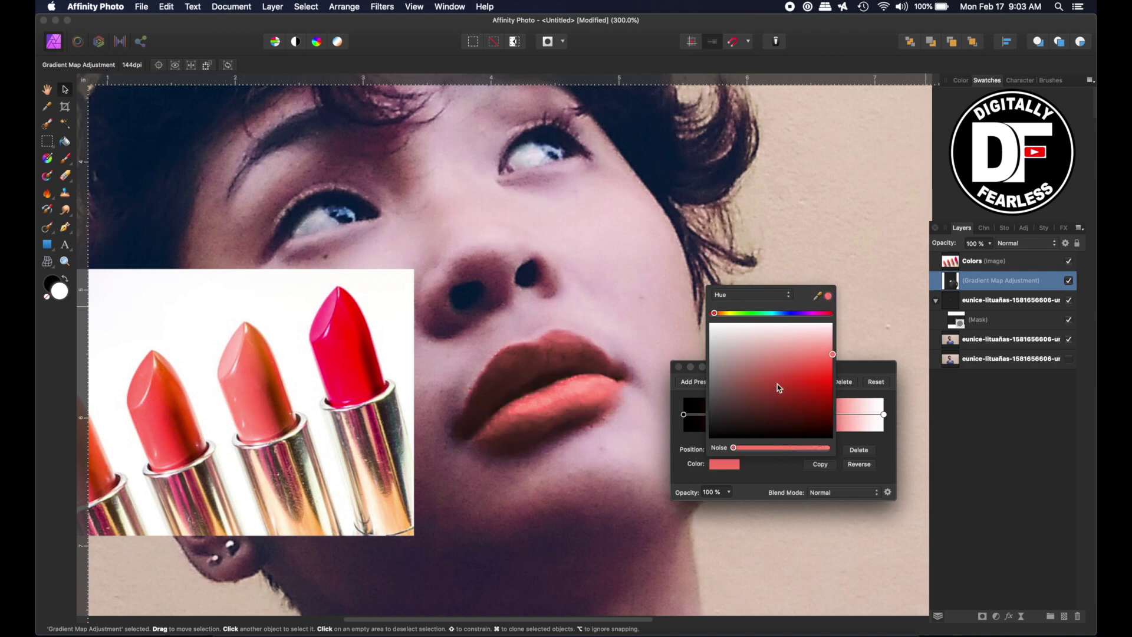
Step: Shift the coral middle stop to 63% and move the Gradient Map dialog aside
click(865, 392)
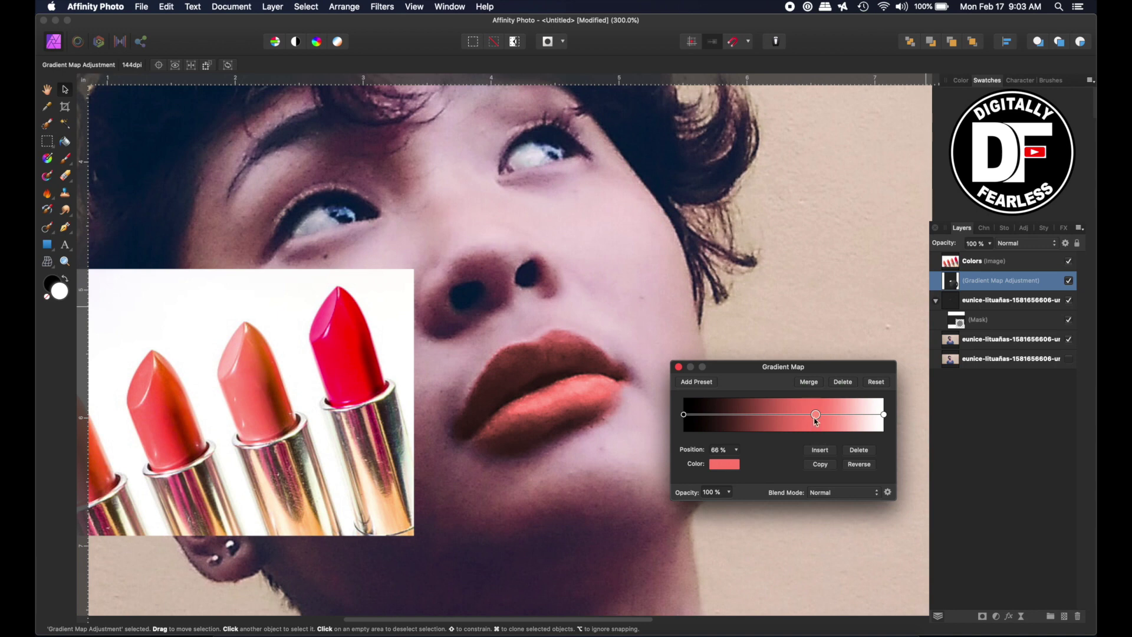
mouse_move(817, 416)
mouse_down()
mouse_move(779, 414)
mouse_move(855, 414)
mouse_move(810, 414)
mouse_up()
drag(764, 370, 797, 193)
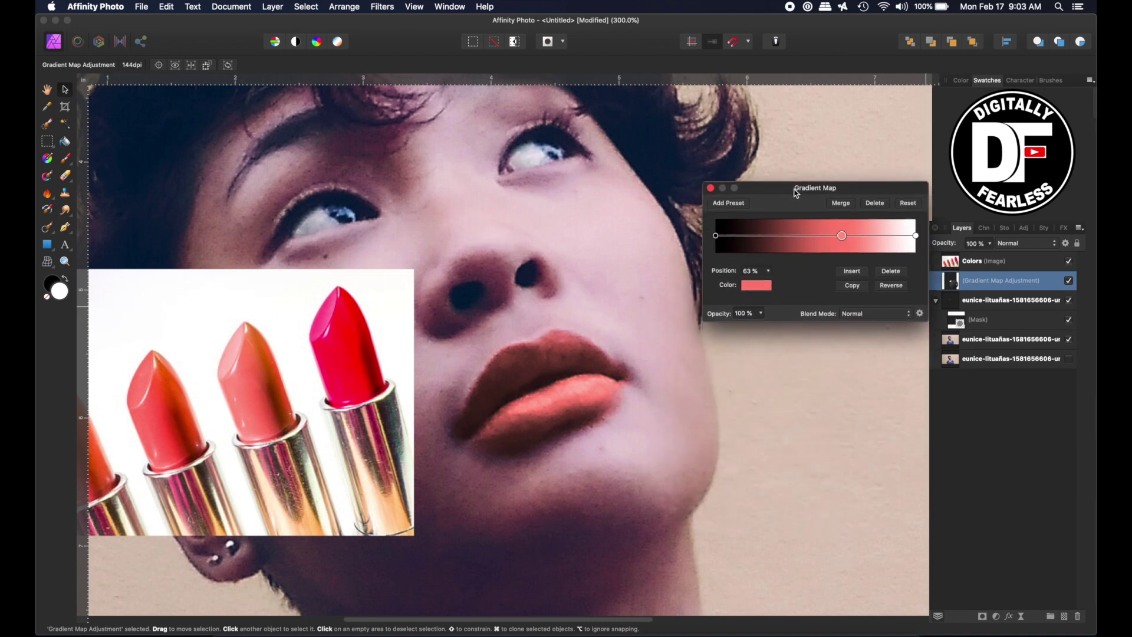
Step: Move the lipstick reference image to the lower right, clear of the lips
click(390, 284)
drag(390, 284, 509, 169)
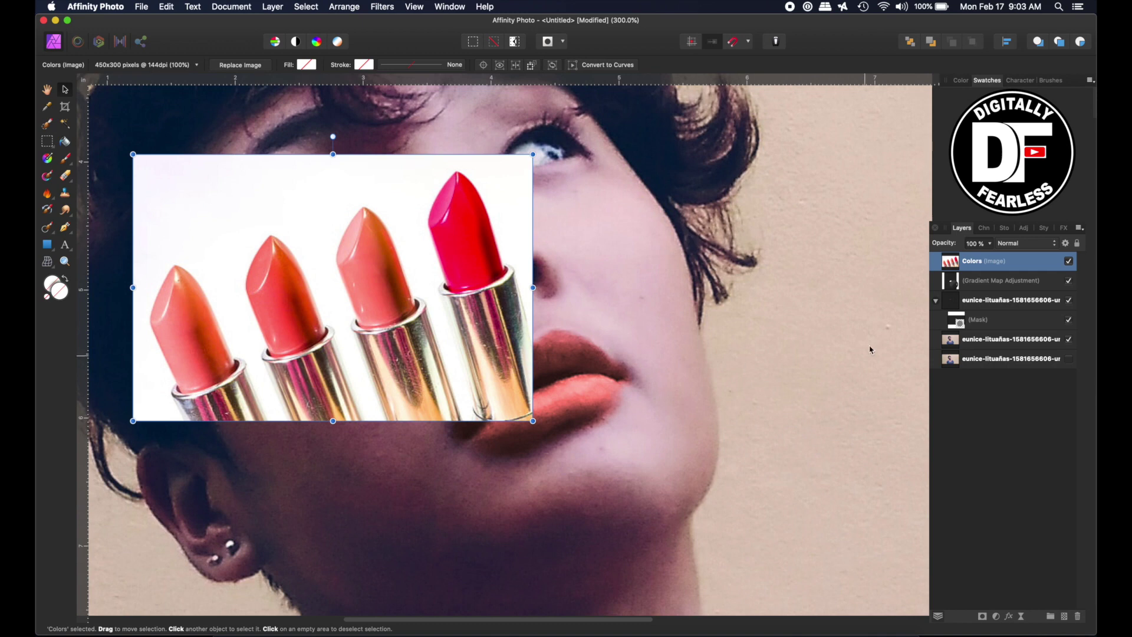
double_click(952, 283)
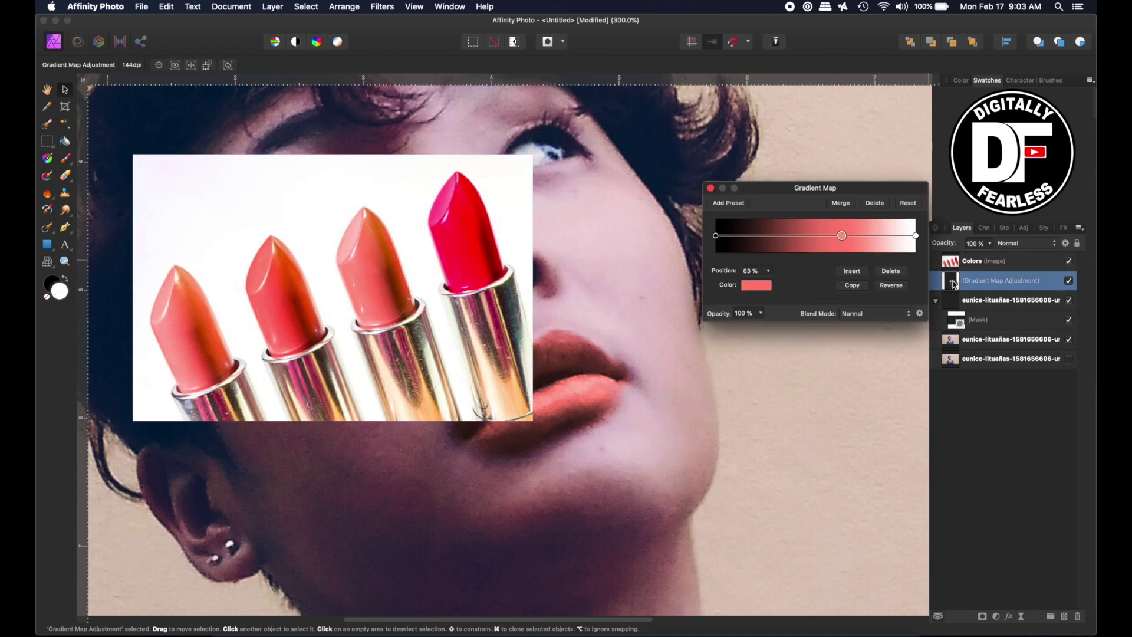
click(477, 248)
drag(477, 248, 1022, 455)
click(952, 281)
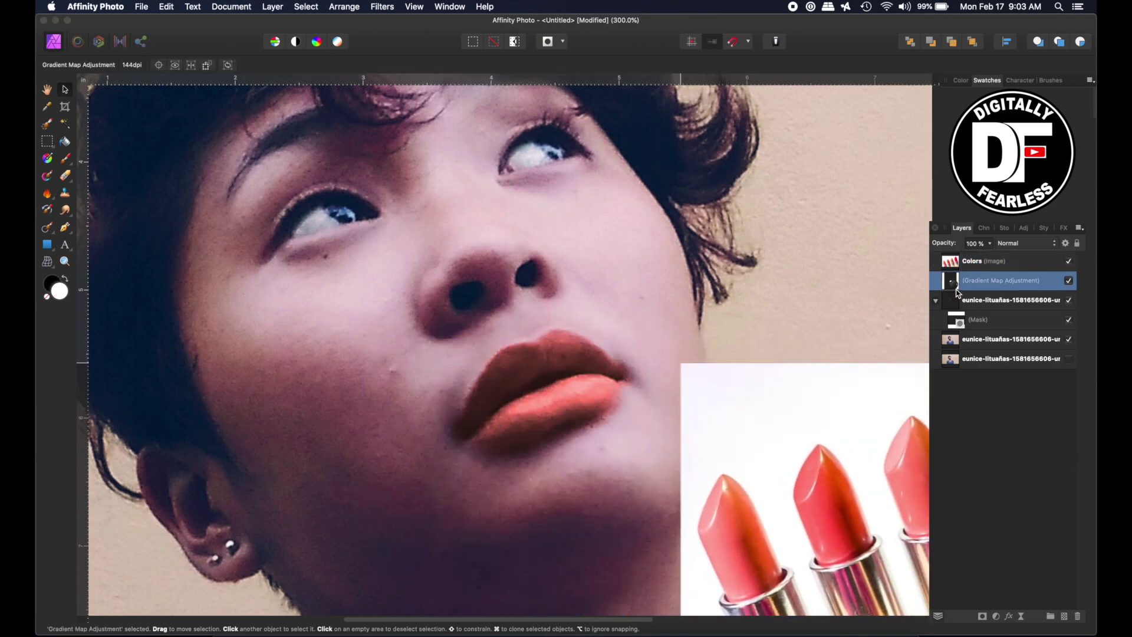
Step: Reopen the Gradient Map settings and reposition the dialog
double_click(956, 289)
drag(776, 188, 741, 193)
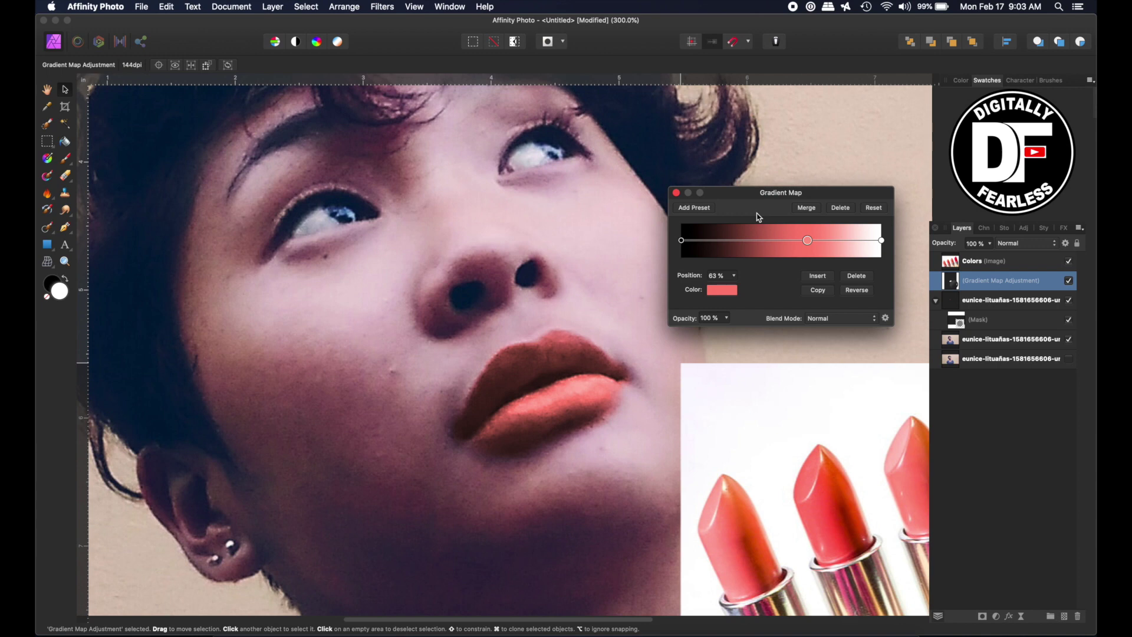
drag(741, 193, 774, 253)
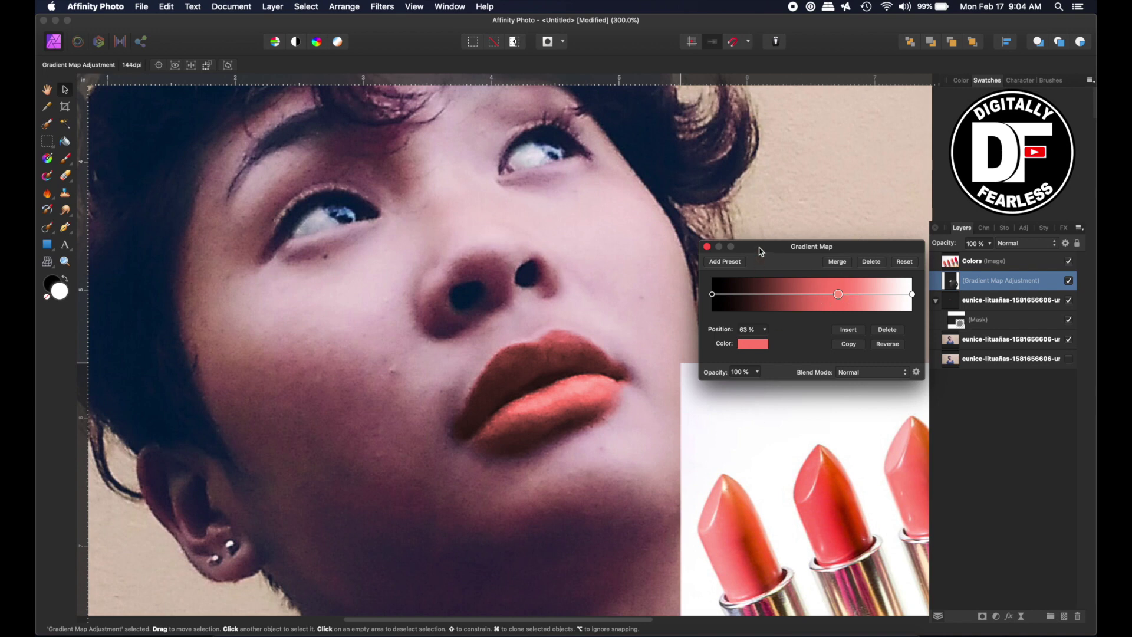
drag(762, 252, 735, 147)
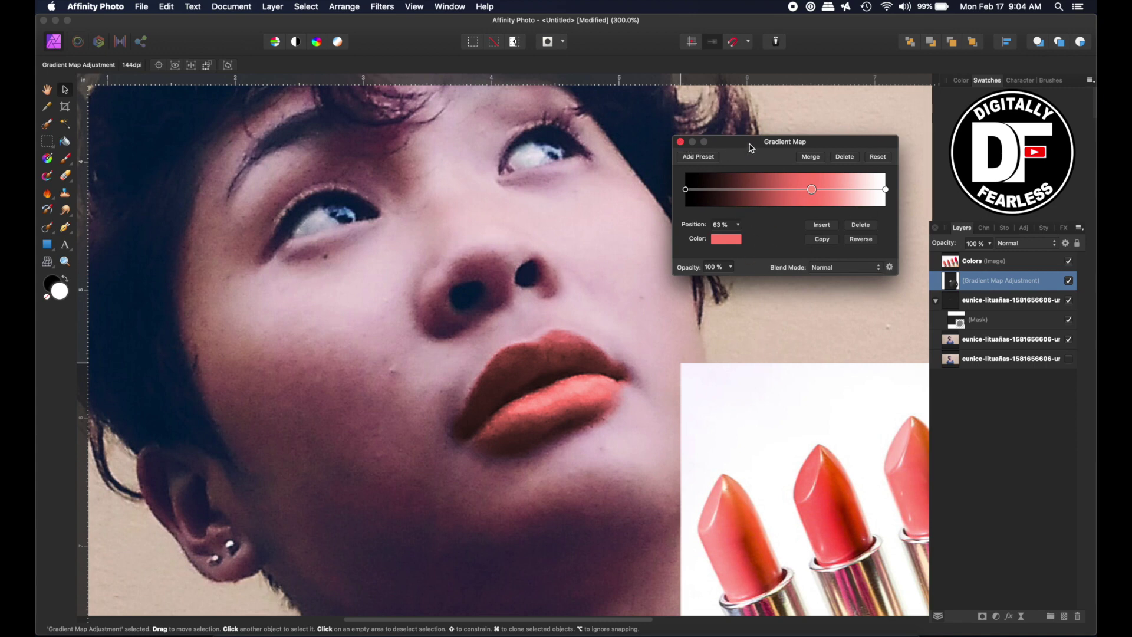
drag(750, 145, 747, 151)
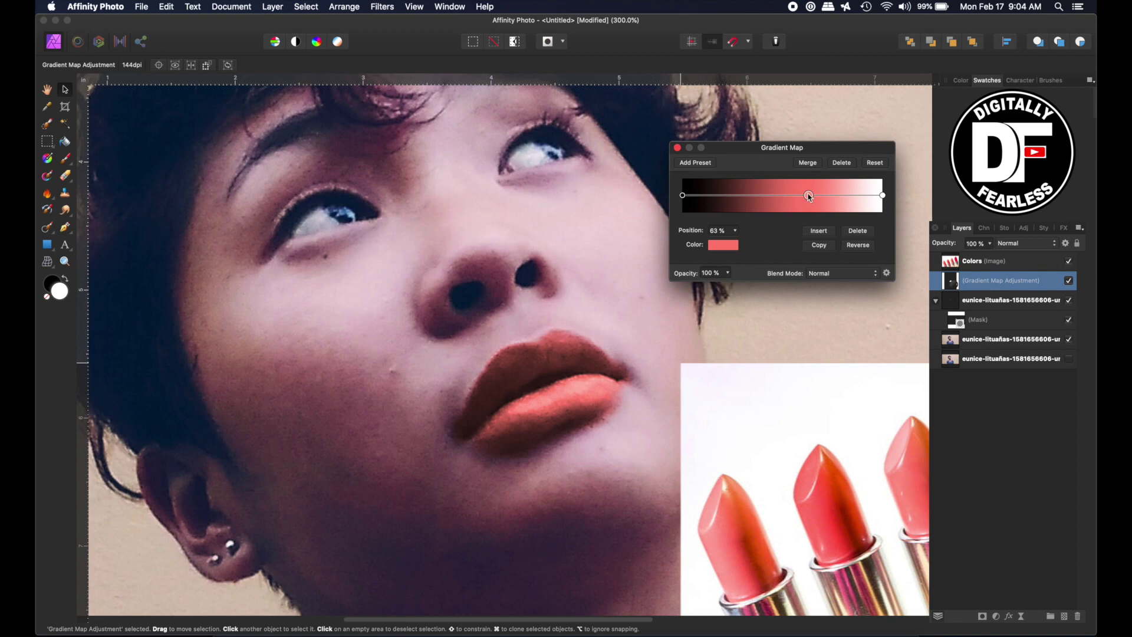
Step: Sample a peach tone from the lipstick reference into the middle stop and move it to 64%
click(717, 249)
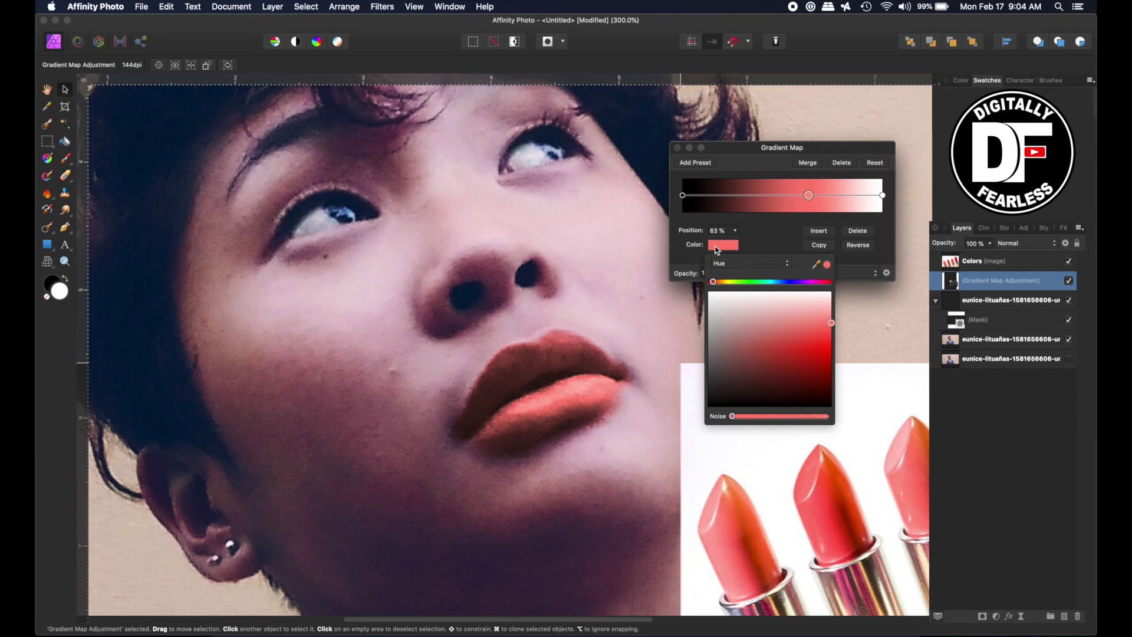
drag(816, 264, 744, 532)
mouse_move(811, 197)
mouse_down()
mouse_move(787, 199)
mouse_move(812, 197)
mouse_up()
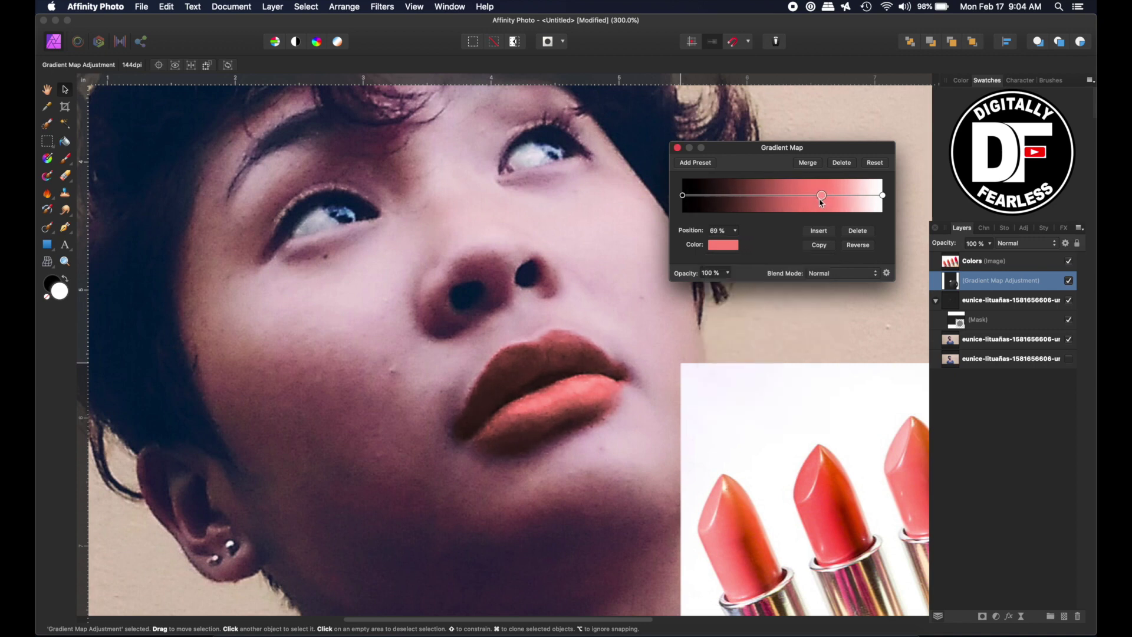
Step: Lighten the middle stop to a paler pink, then zoom to fit the whole portrait
click(720, 247)
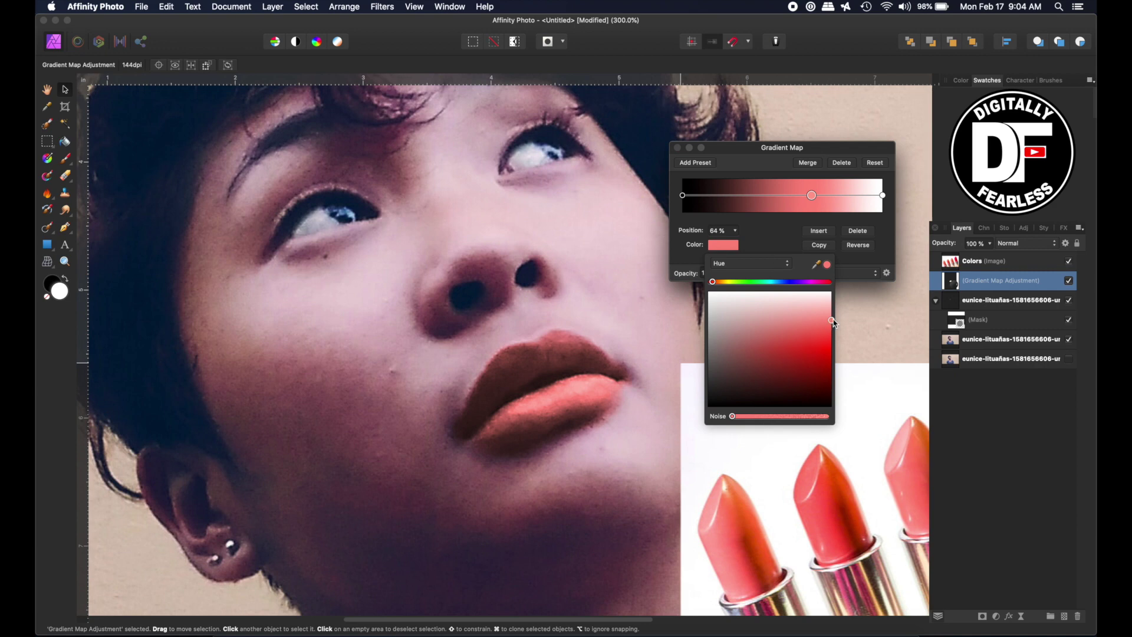
click(823, 321)
mouse_move(823, 327)
mouse_down()
mouse_move(821, 347)
mouse_move(816, 323)
mouse_move(779, 330)
mouse_move(798, 323)
mouse_up()
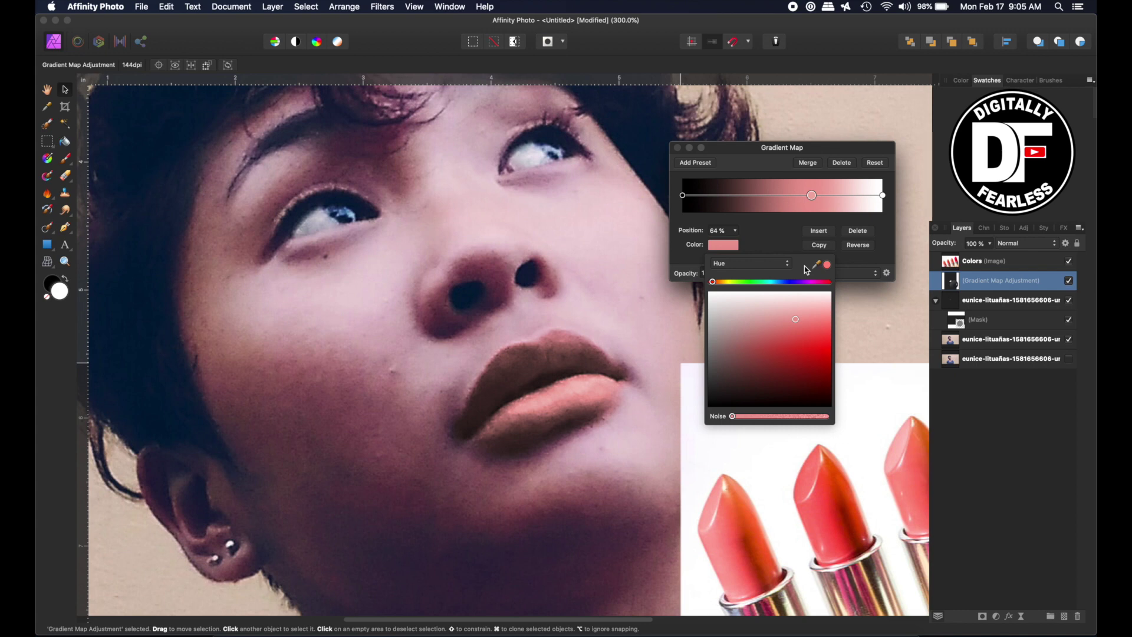
key(super+0)
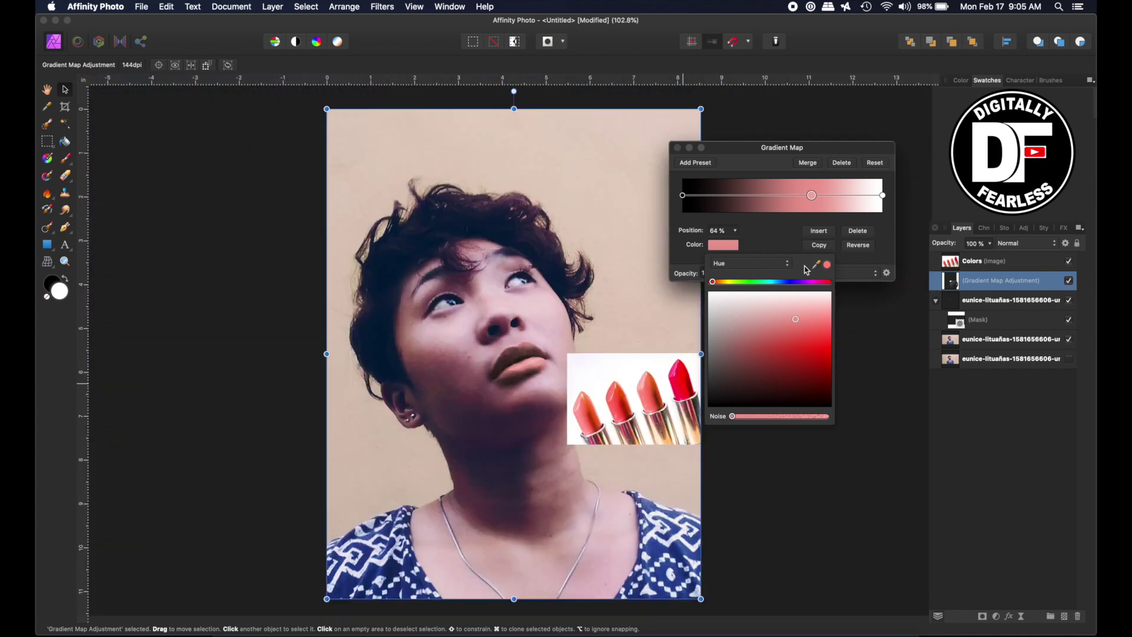